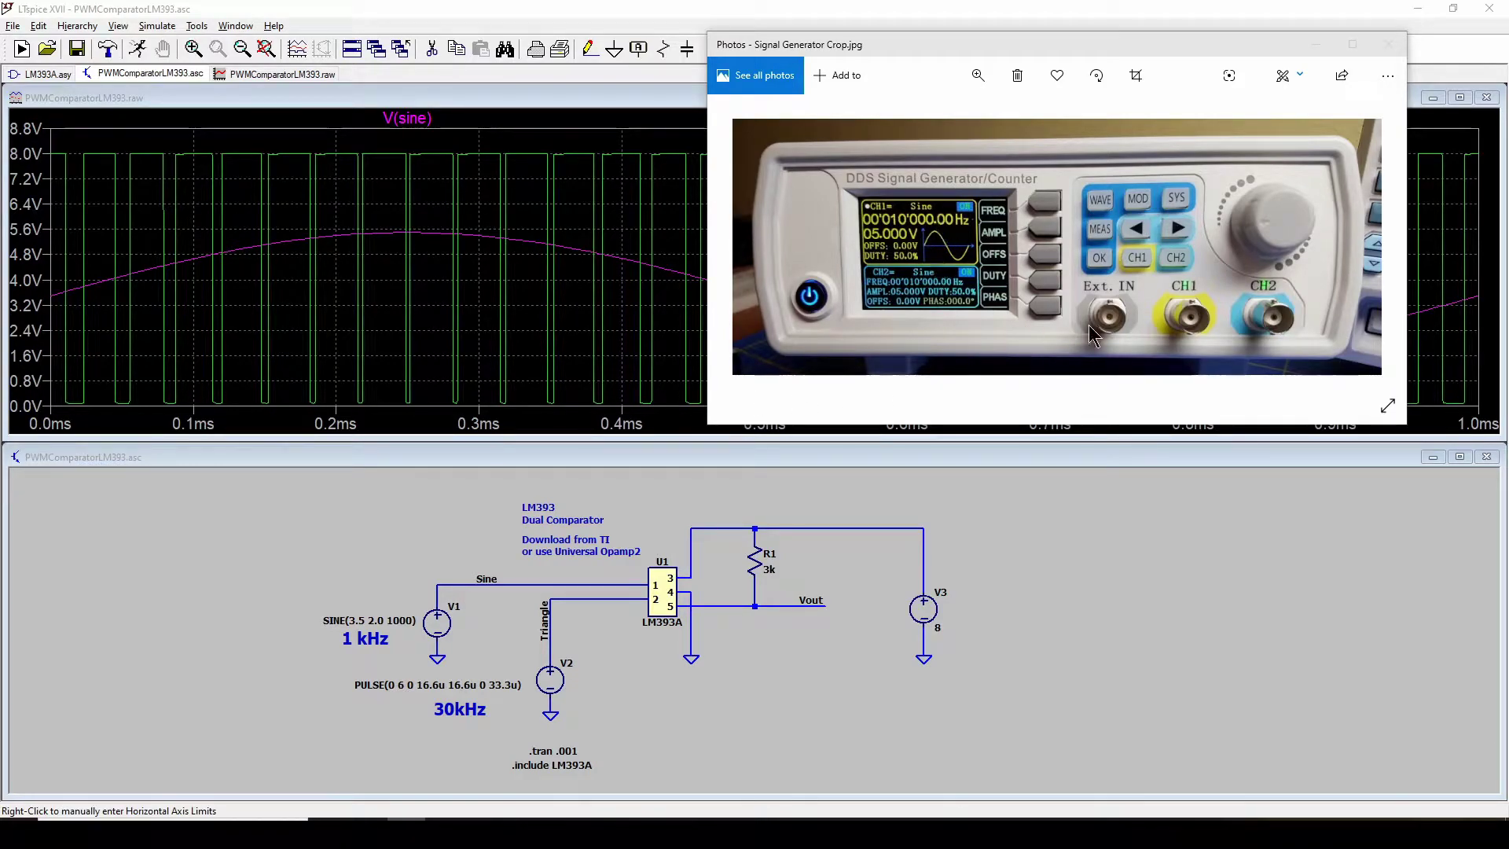
Move the signal generator photo window lower and left, then back up to the top.
{"action": "left_click_drag", "start_coordinate": [1063, 45], "coordinate": [984, 111]}
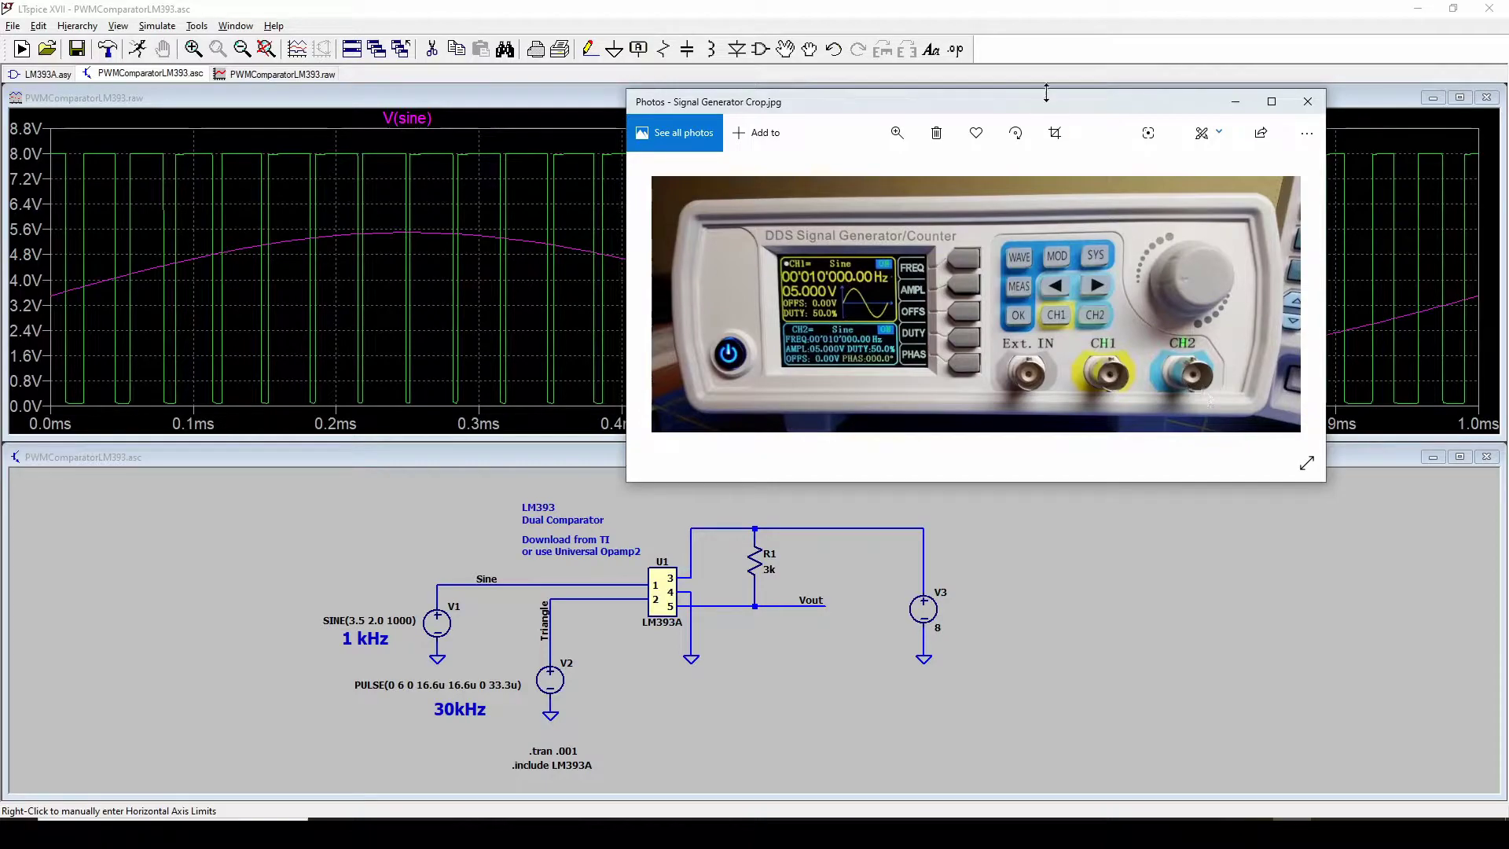
{"action": "left_click_drag", "start_coordinate": [1038, 104], "coordinate": [1078, 48]}
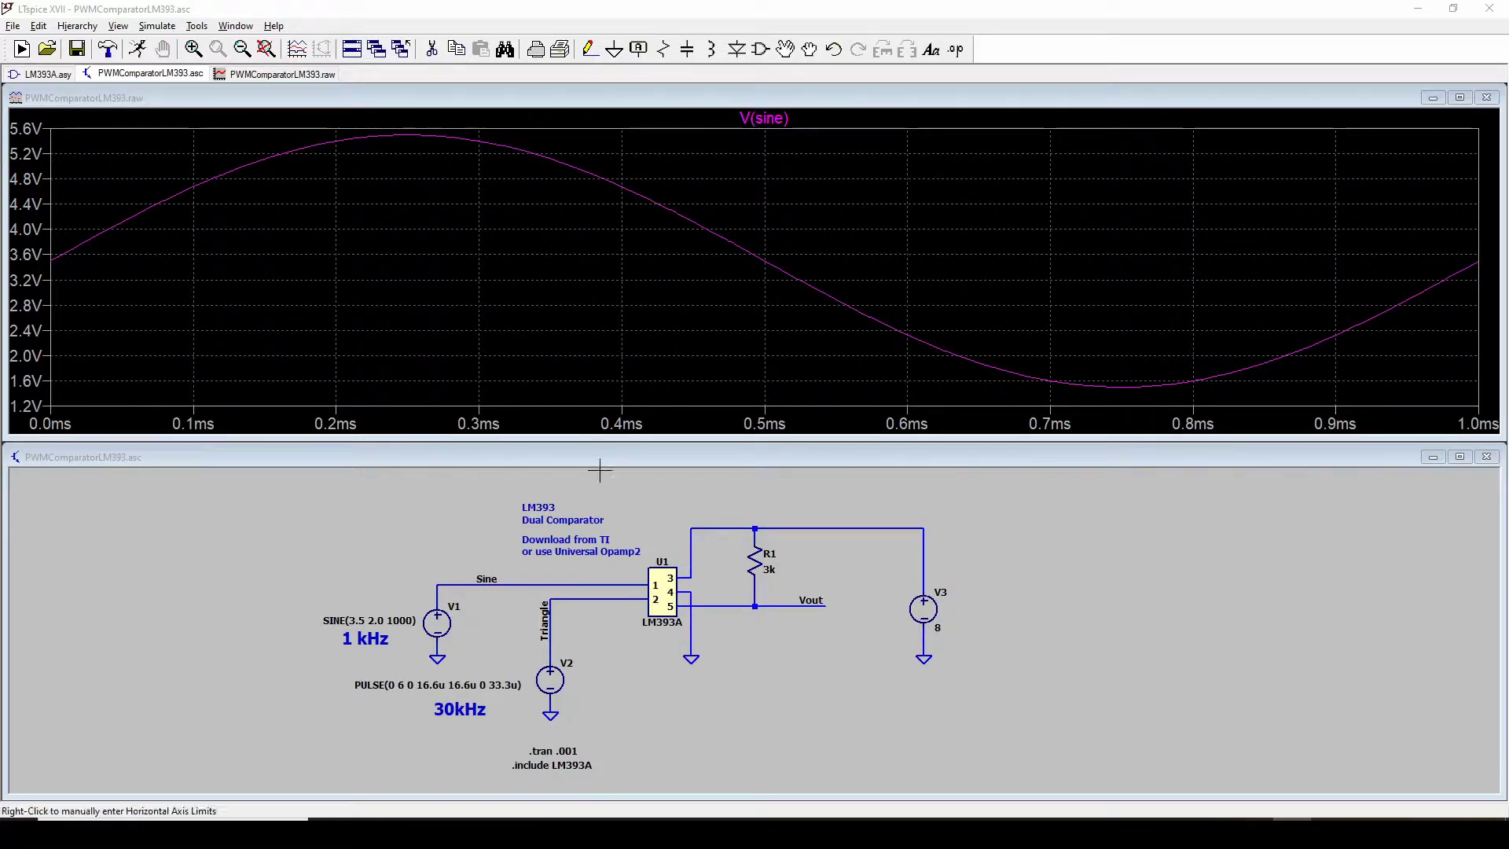
{"action": "right_click", "coordinate": [438, 624]}
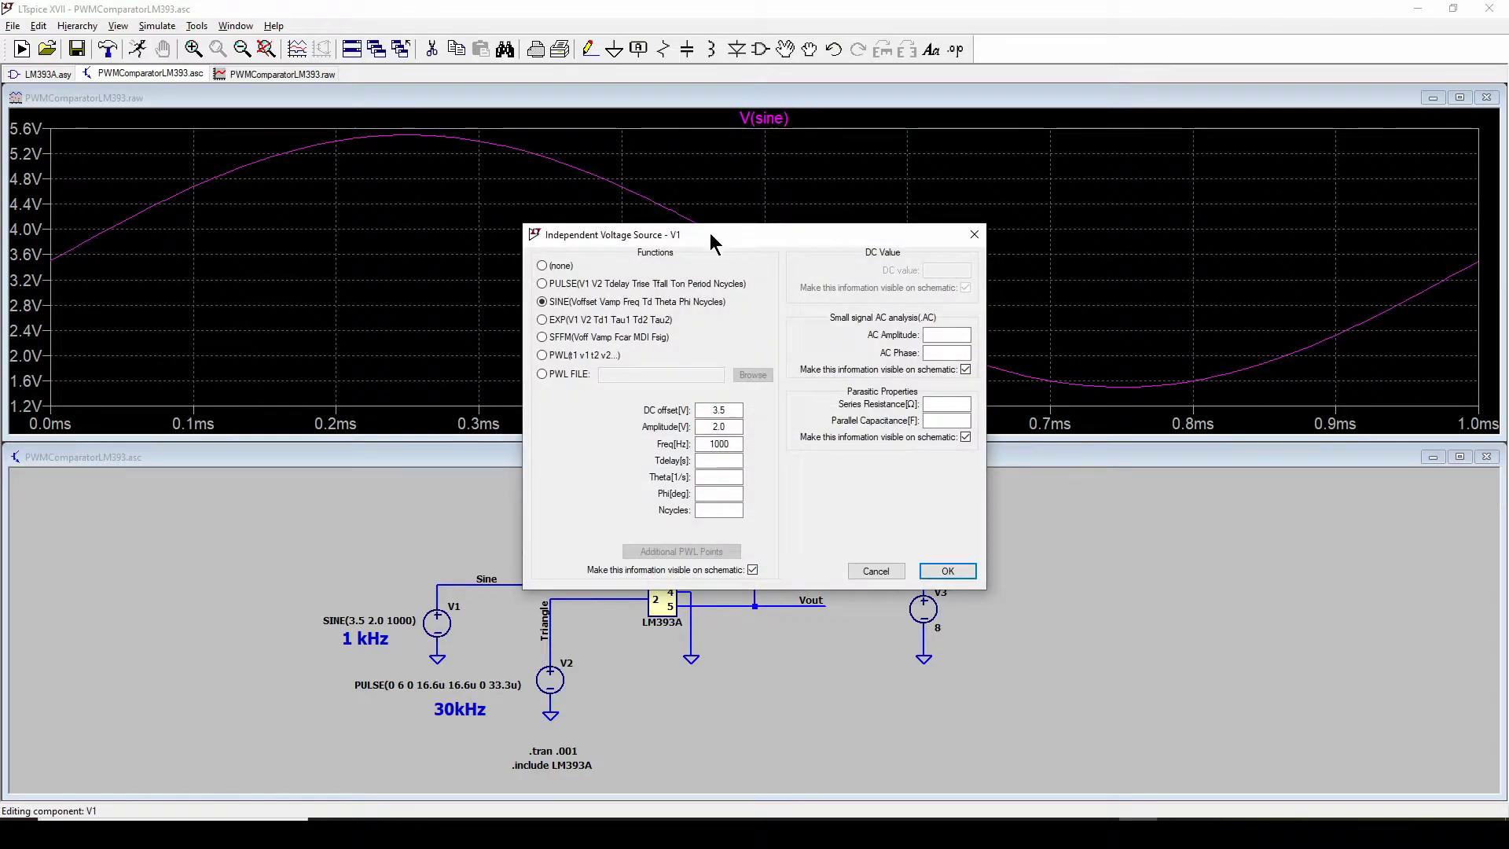
{"action": "left_click_drag", "start_coordinate": [713, 235], "coordinate": [664, 235]}
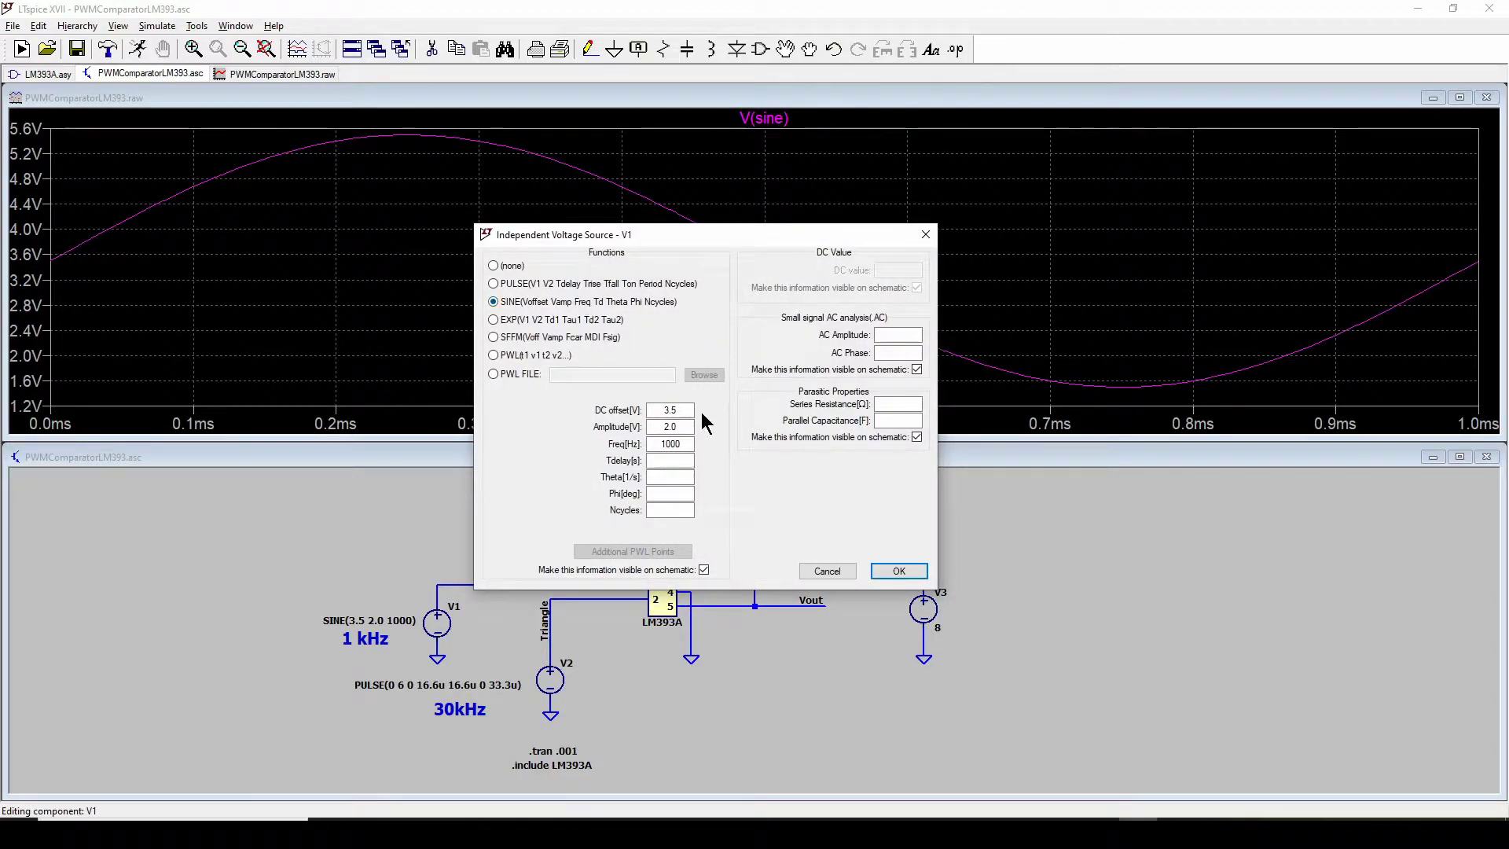
{"action": "left_click", "coordinate": [676, 411]}
{"action": "left_click", "coordinate": [672, 426]}
{"action": "left_click", "coordinate": [662, 444]}
{"action": "left_click", "coordinate": [899, 572]}
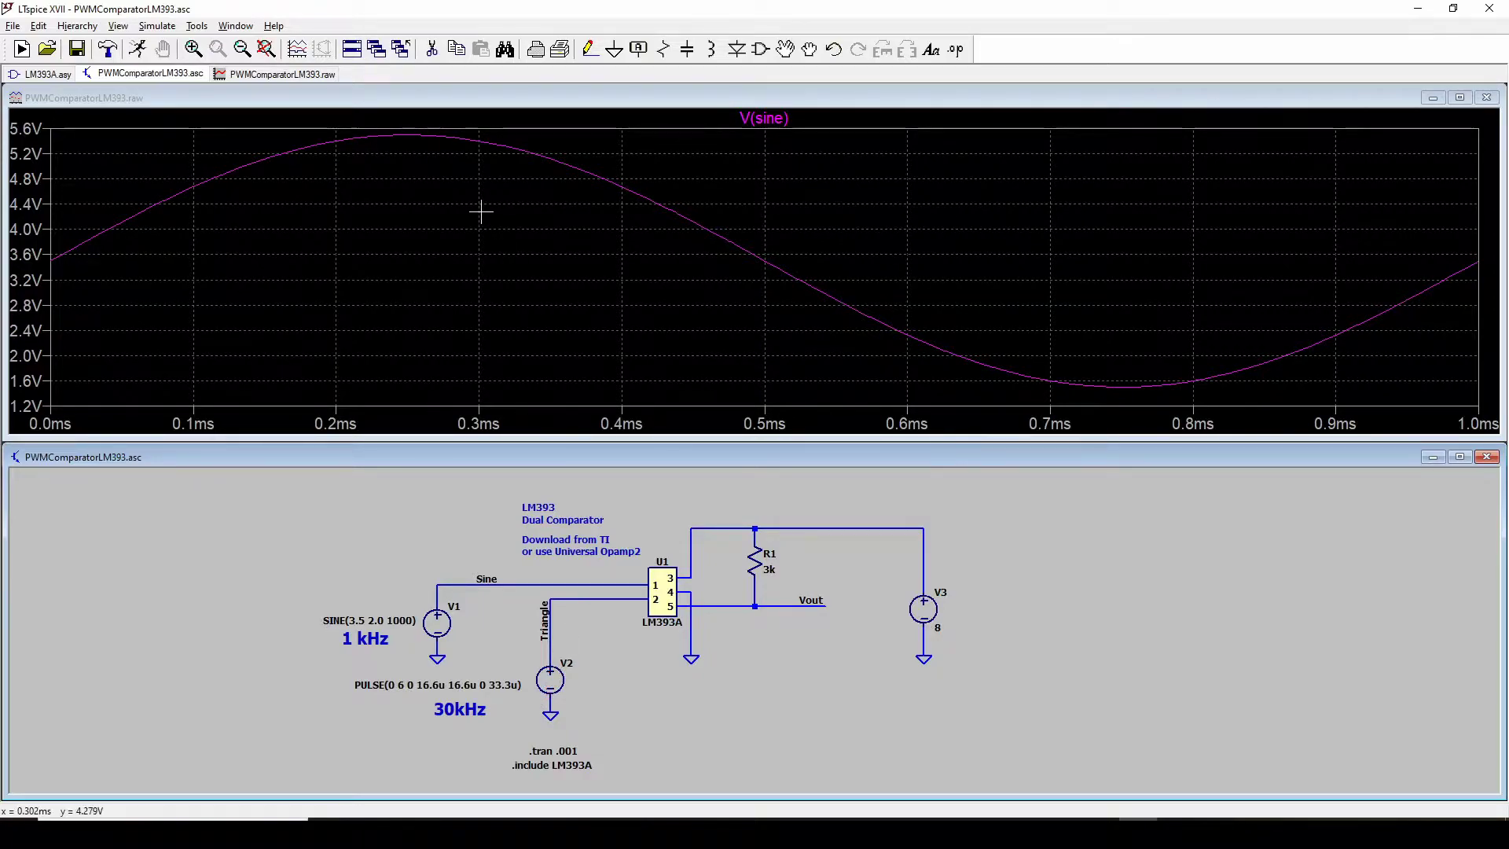
Probe the Triangle net to plot V(triangle), the 30 kHz 0–6 V triangle wave.
{"action": "left_click", "coordinate": [607, 589]}
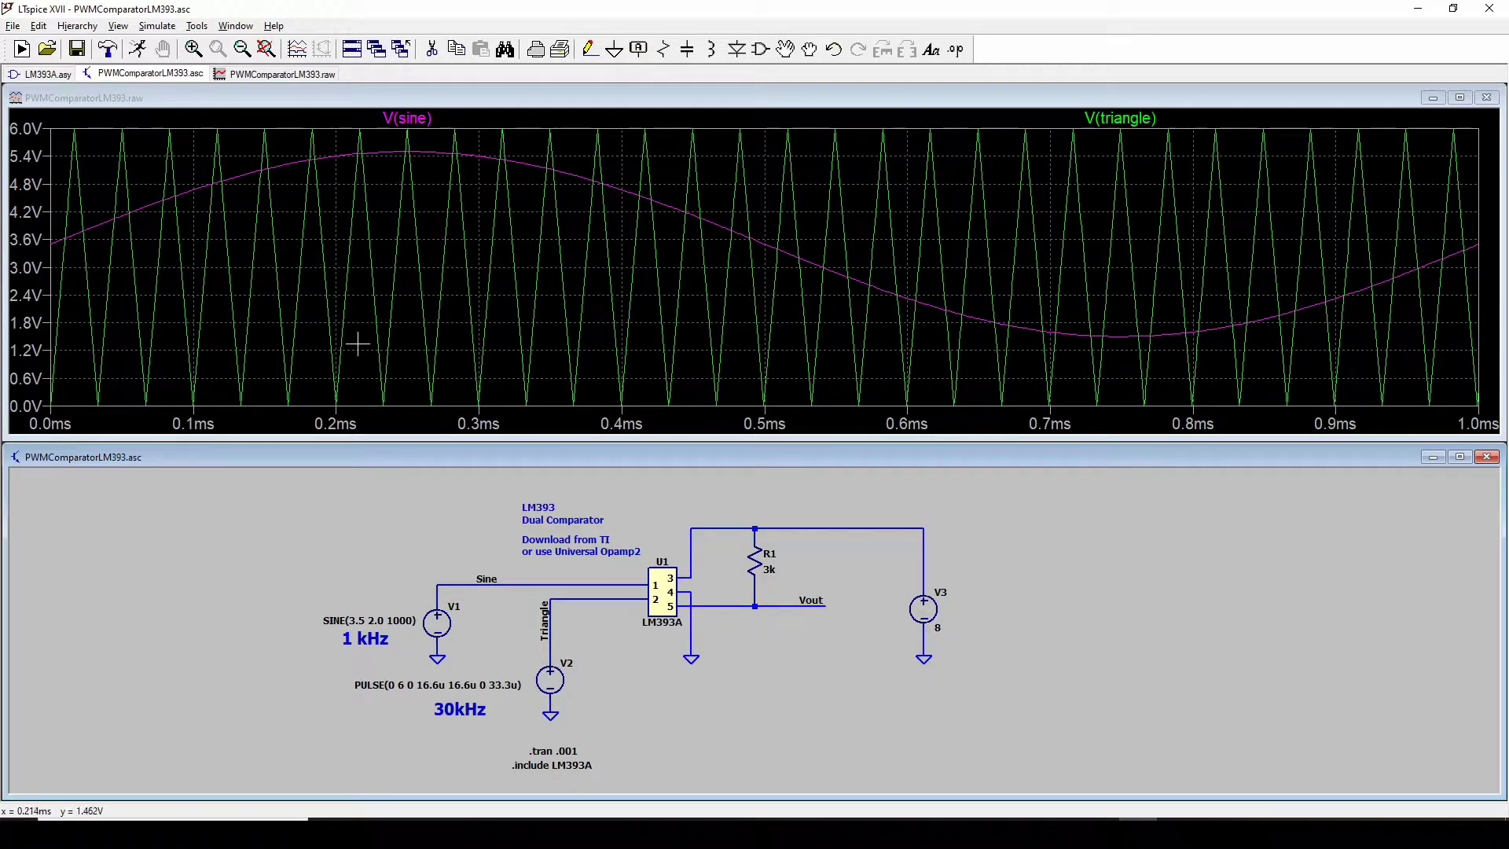
{"action": "right_click", "coordinate": [554, 674]}
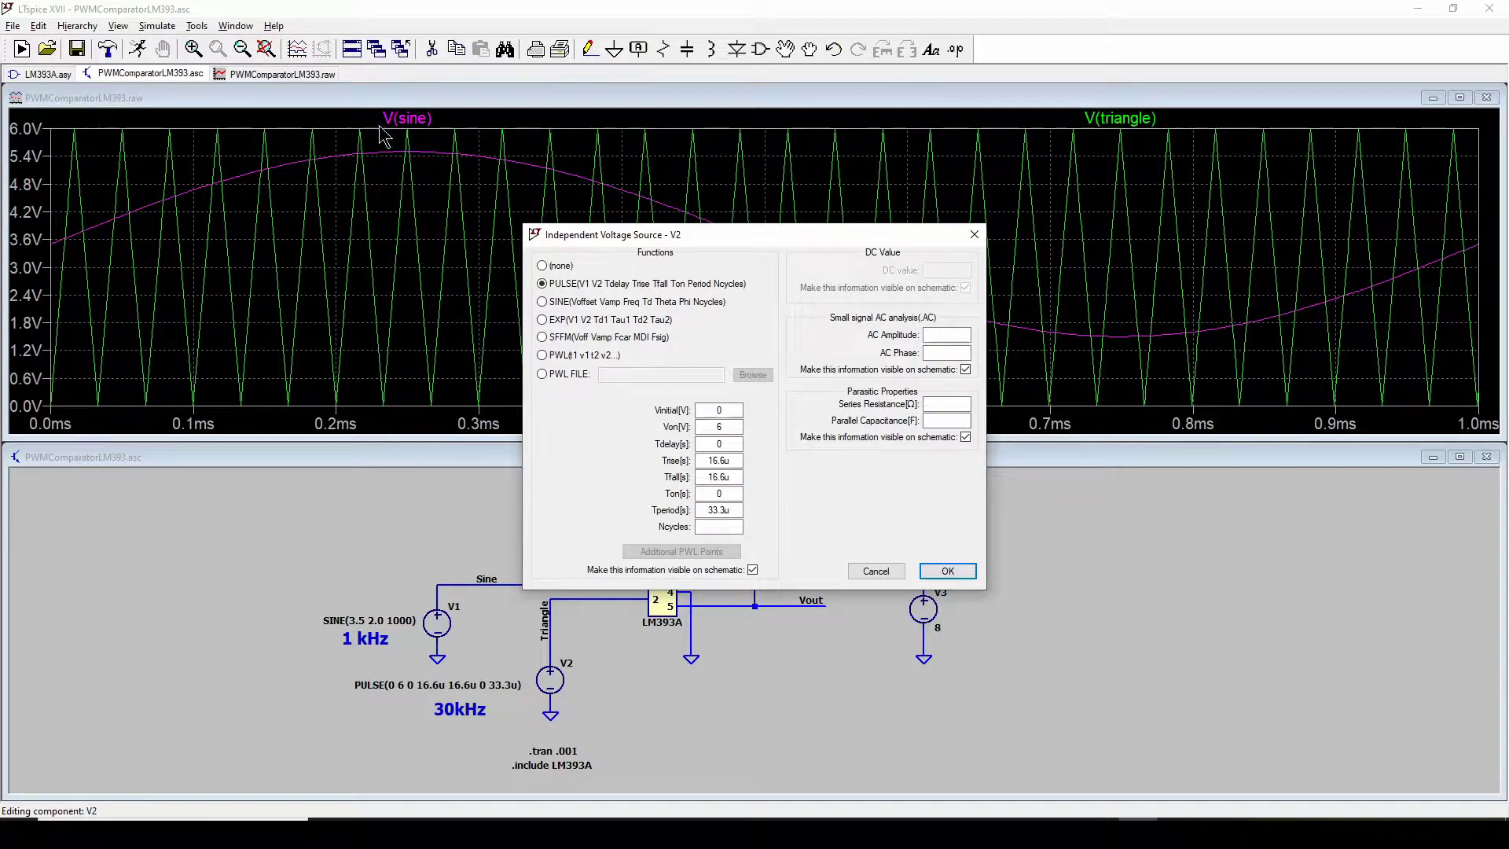
{"action": "left_click", "coordinate": [726, 444]}
{"action": "left_click", "coordinate": [704, 460]}
{"action": "type", "text": "3"}
{"action": "left_click", "coordinate": [950, 572]}
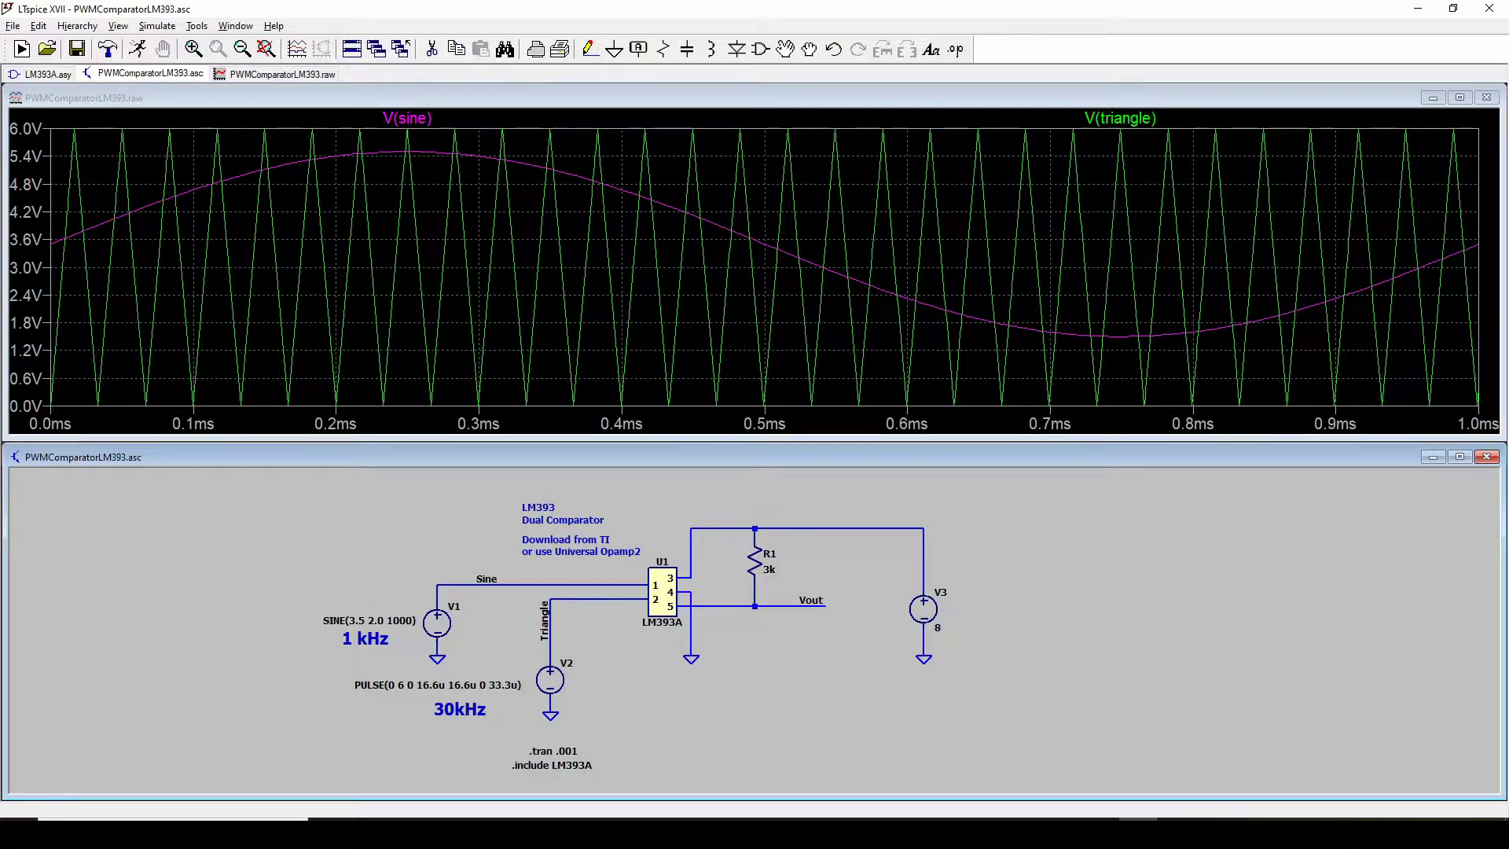
Bring the LM393 datasheet over LTspice, scroll past its table of contents, then return to LTspice.
{"action": "left_click_drag", "start_coordinate": [1508, 20], "coordinate": [774, 30]}
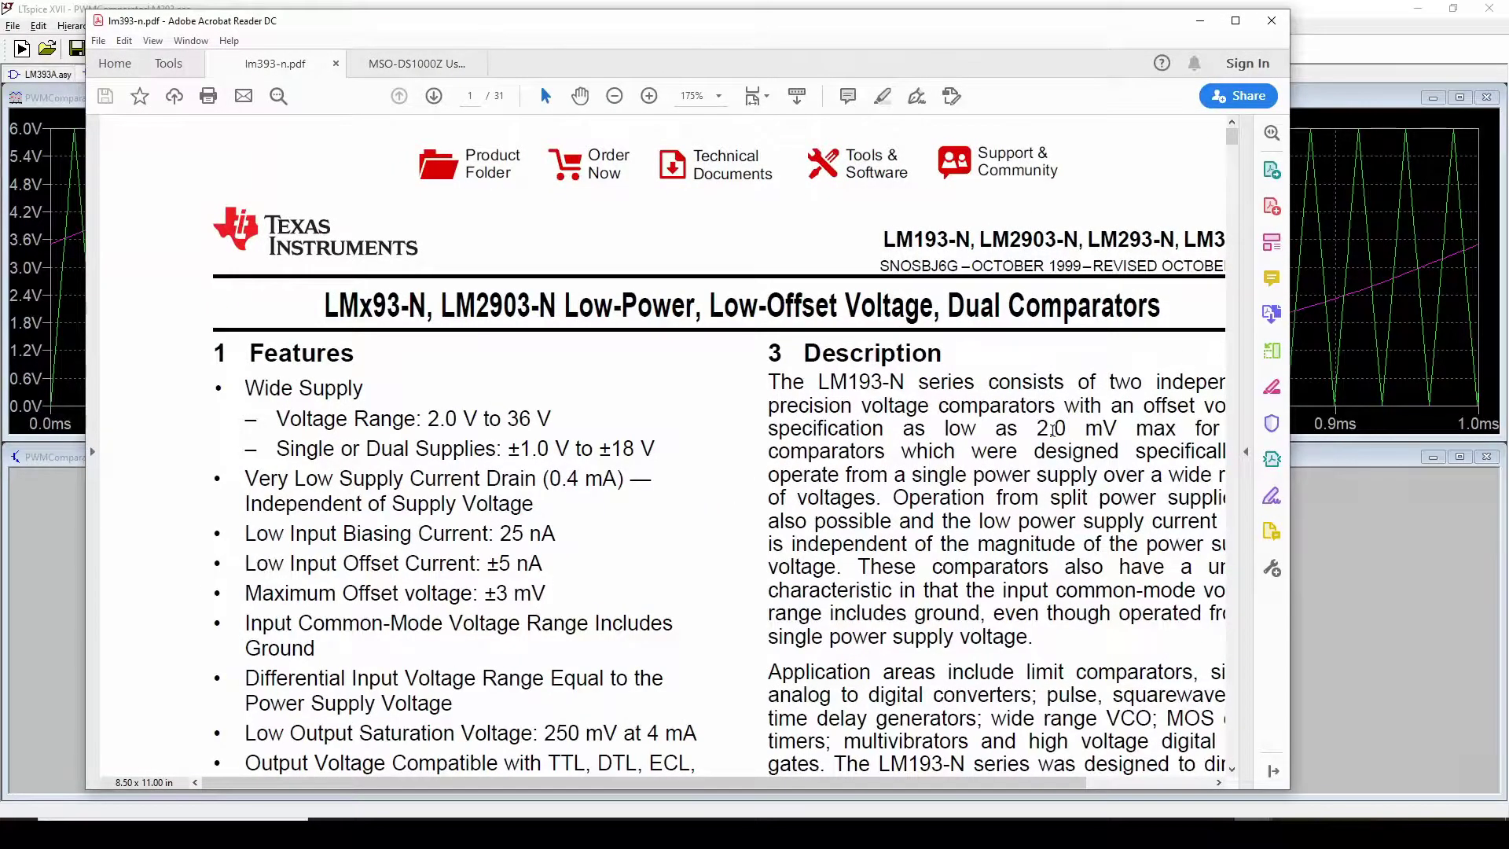
{"action": "scroll", "coordinate": [1011, 437], "scroll_direction": "down", "scroll_amount": 15}
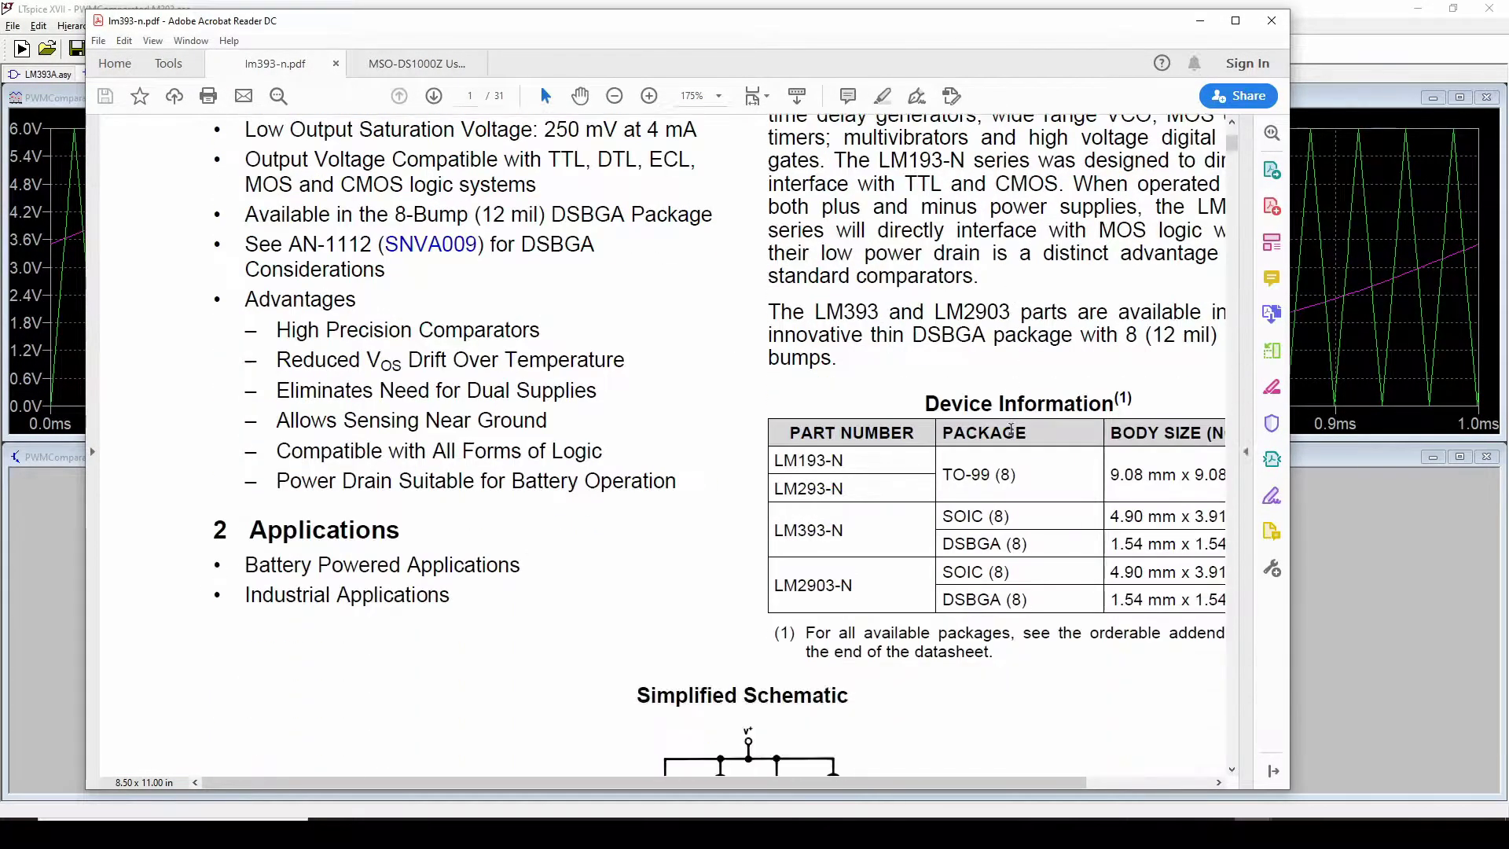
{"action": "scroll", "coordinate": [1012, 434], "scroll_direction": "down", "scroll_amount": 20}
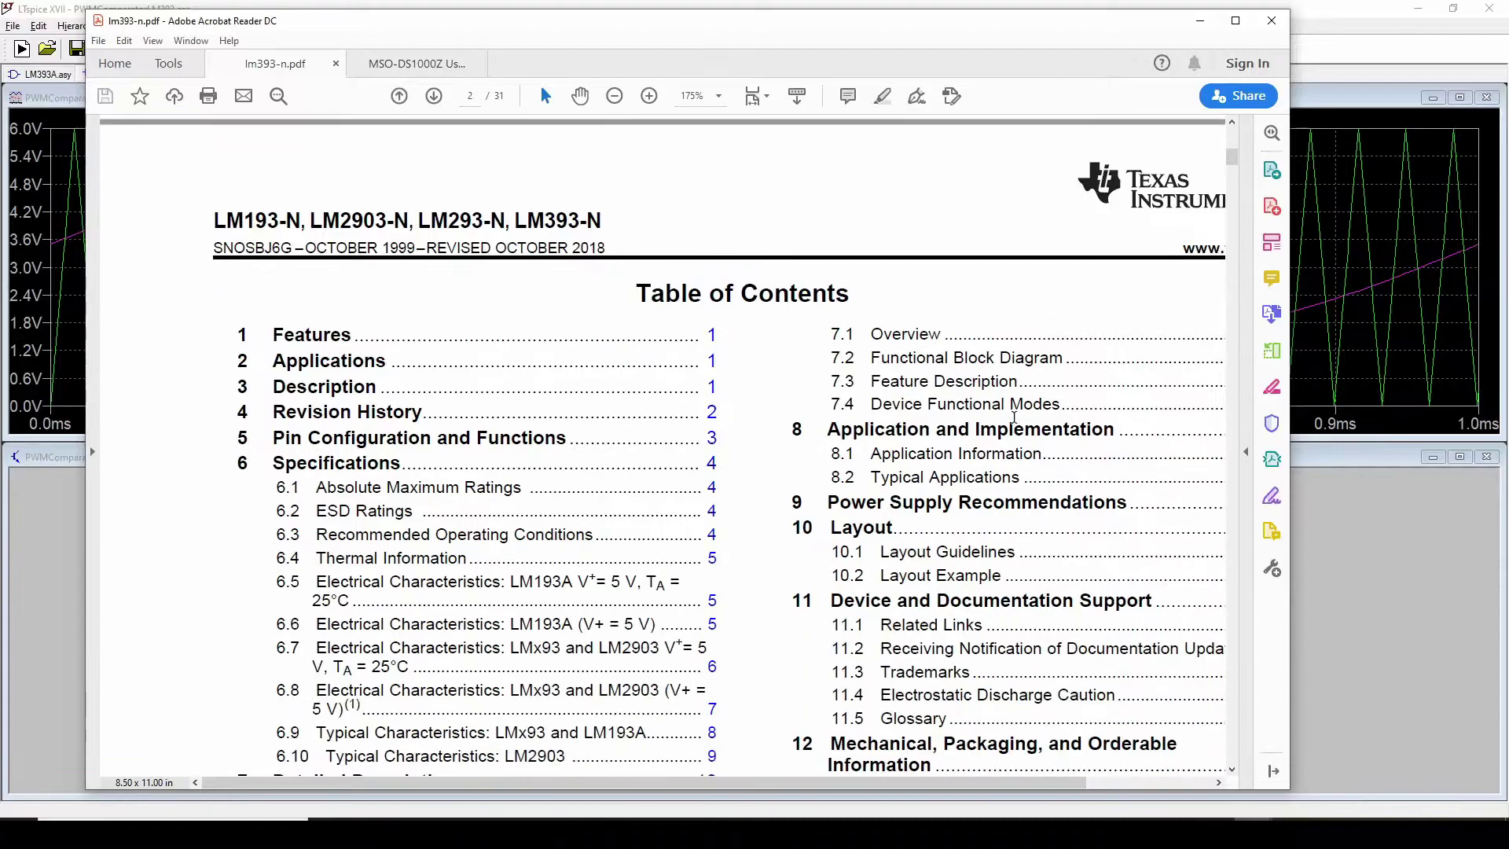
{"action": "scroll", "coordinate": [1012, 417], "scroll_direction": "down", "scroll_amount": 5}
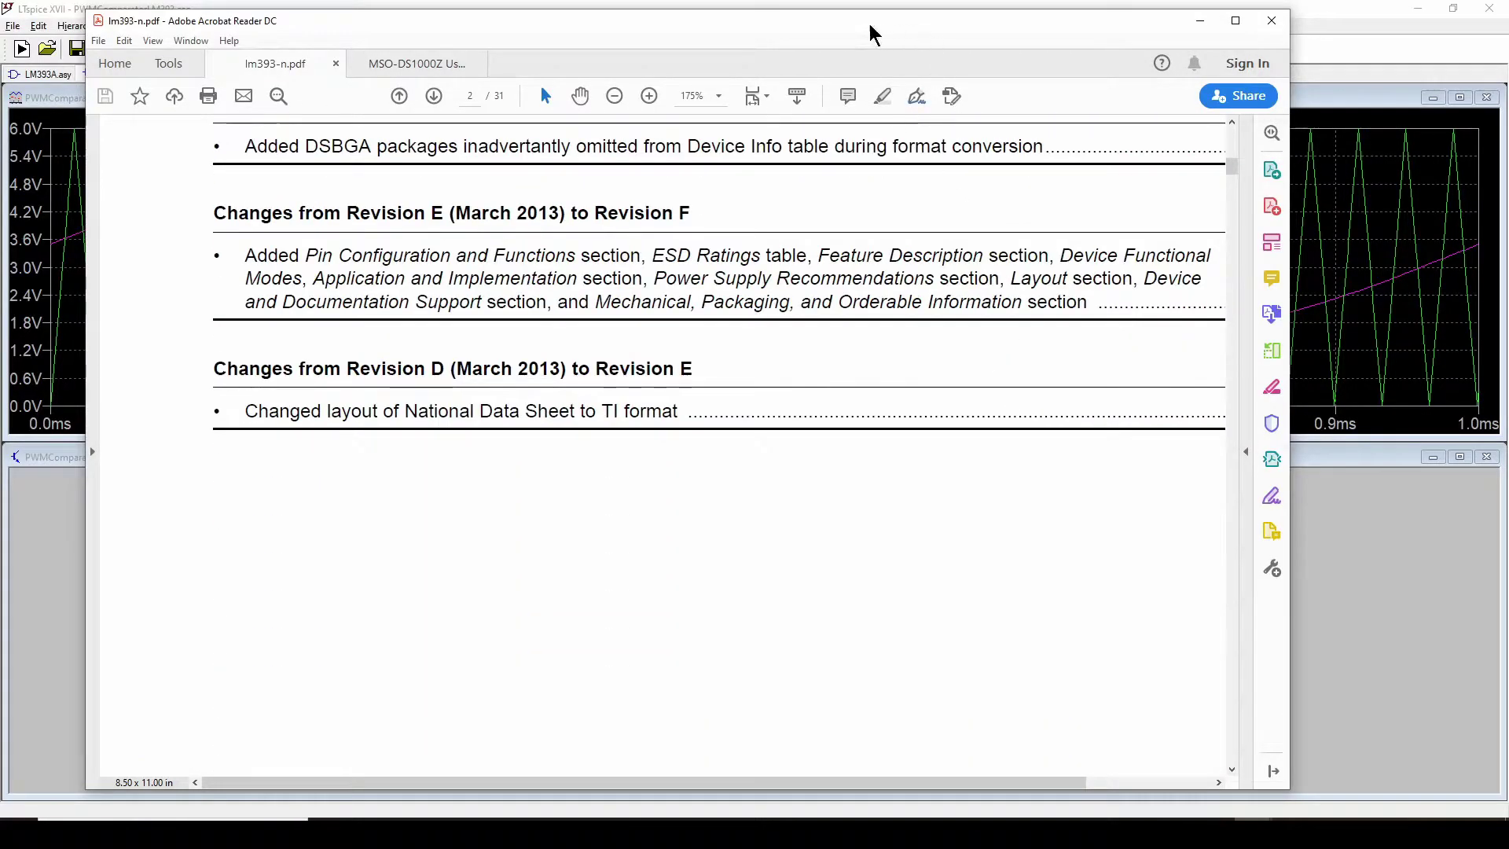
{"action": "left_click_drag", "start_coordinate": [869, 27], "coordinate": [1507, 41]}
{"action": "key", "text": "alt+Tab"}
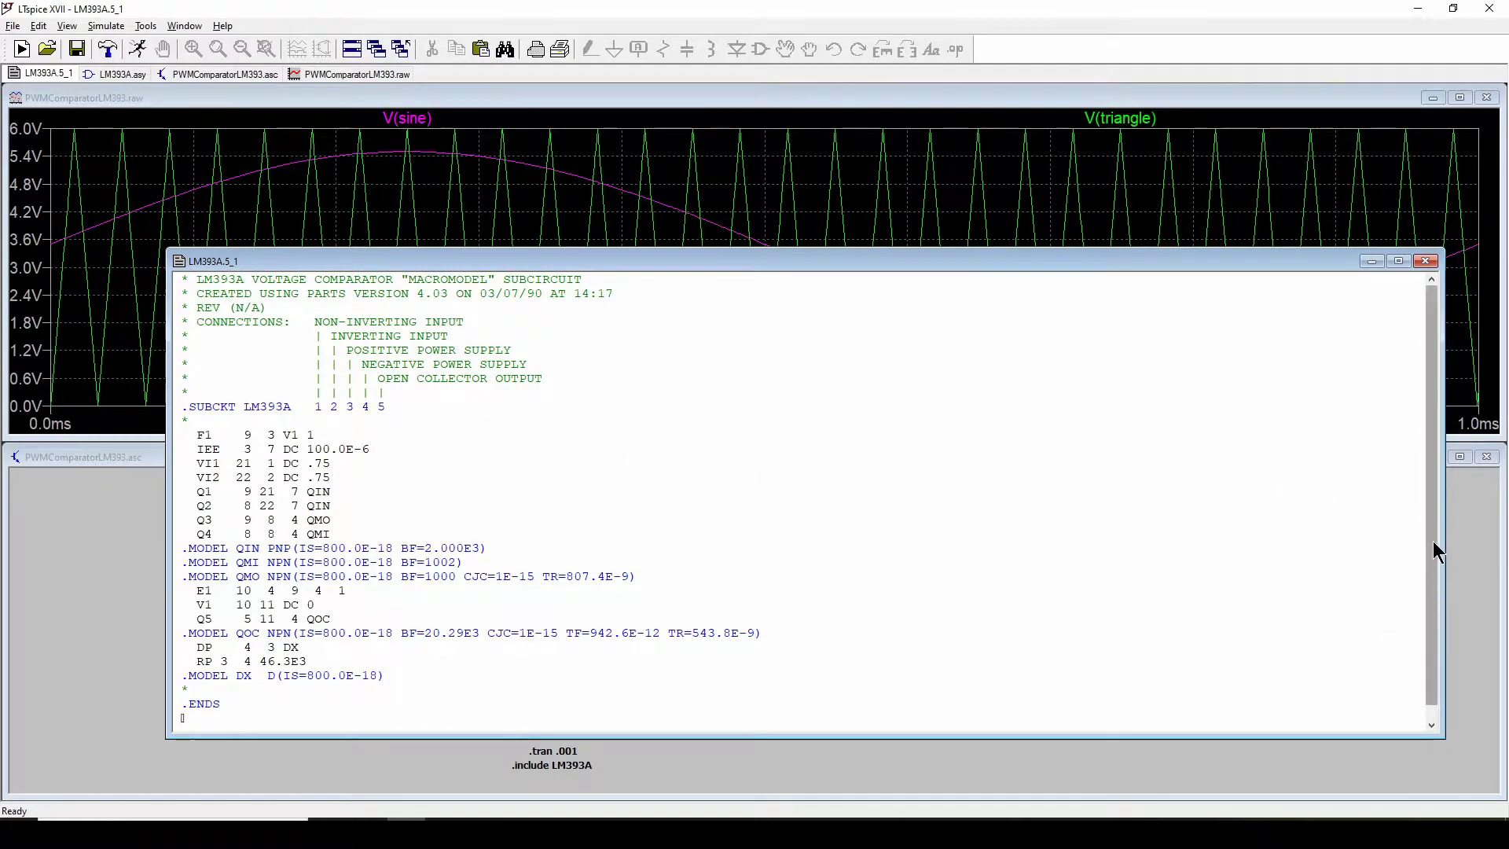
Close the LM393A subcircuit netlist without editing it, returning to the PWM comparator schematic.
{"action": "scroll", "coordinate": [1431, 540], "scroll_direction": "down", "scroll_amount": 1}
{"action": "scroll", "coordinate": [1436, 554], "scroll_direction": "up", "scroll_amount": 1}
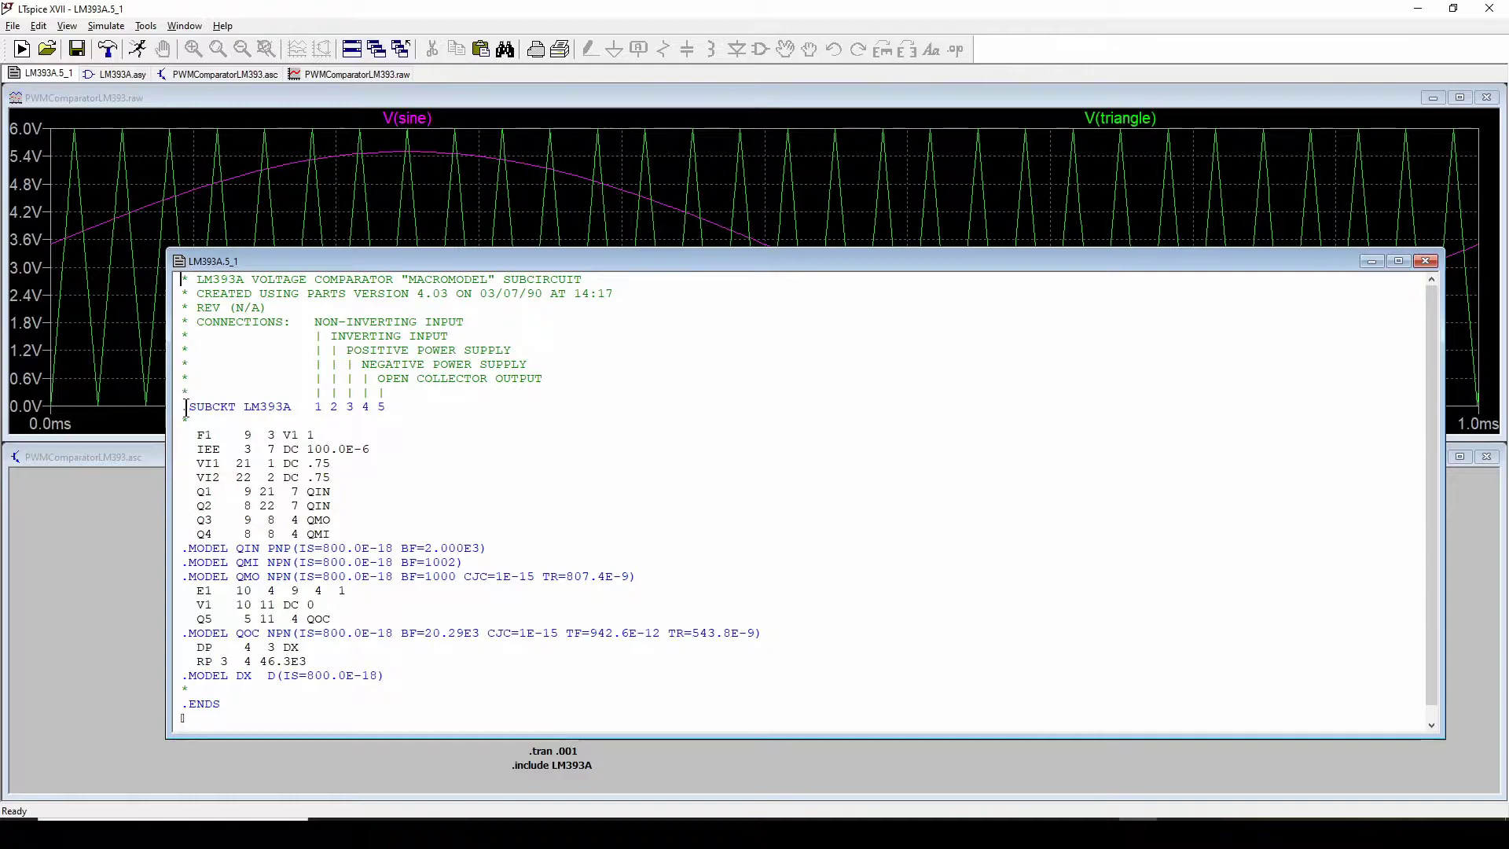
{"action": "right_click", "coordinate": [255, 407]}
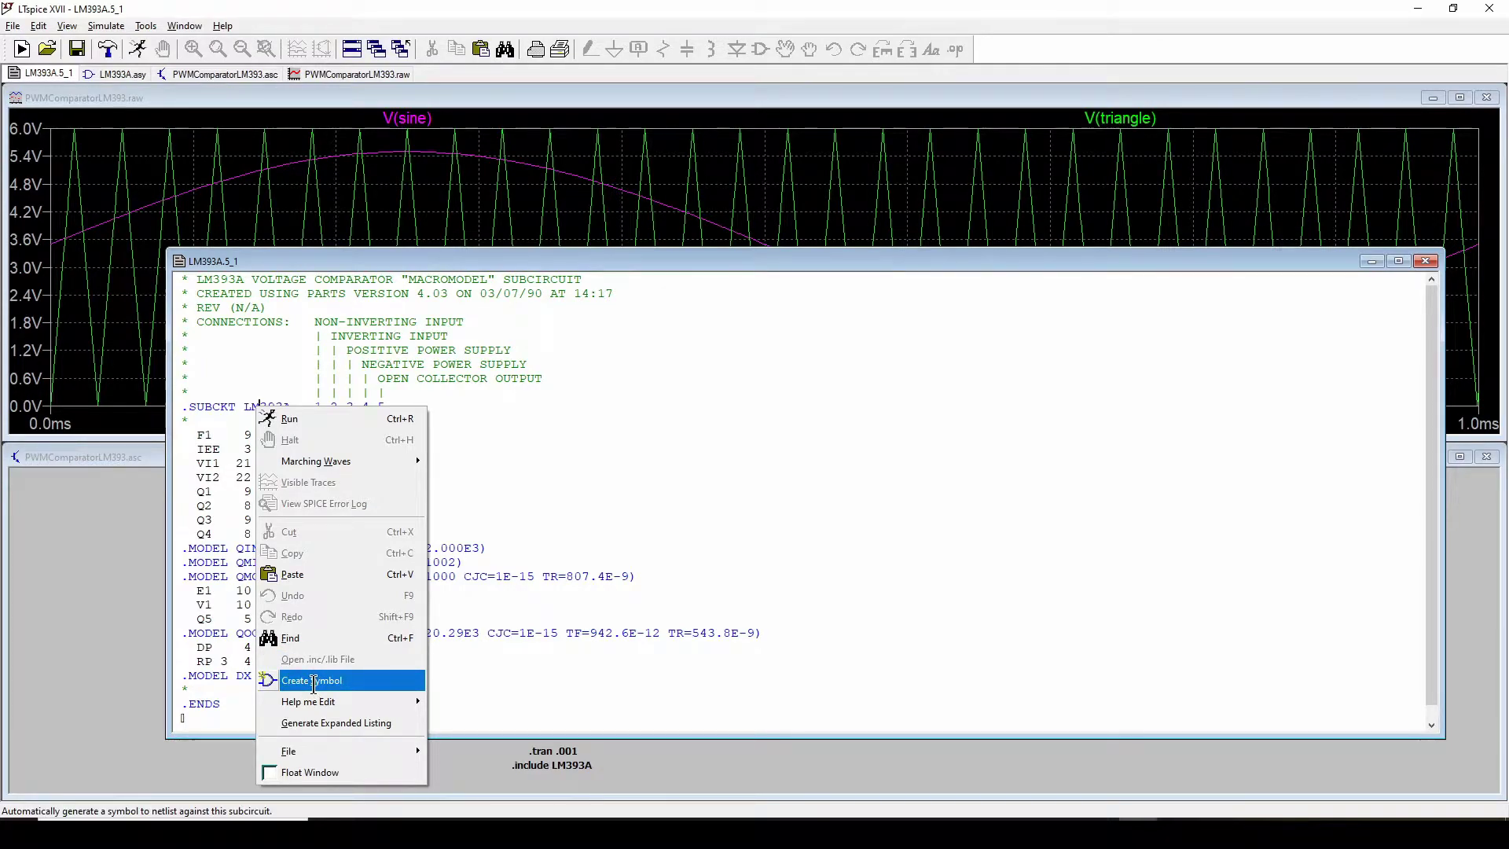
{"action": "left_click", "coordinate": [503, 265]}
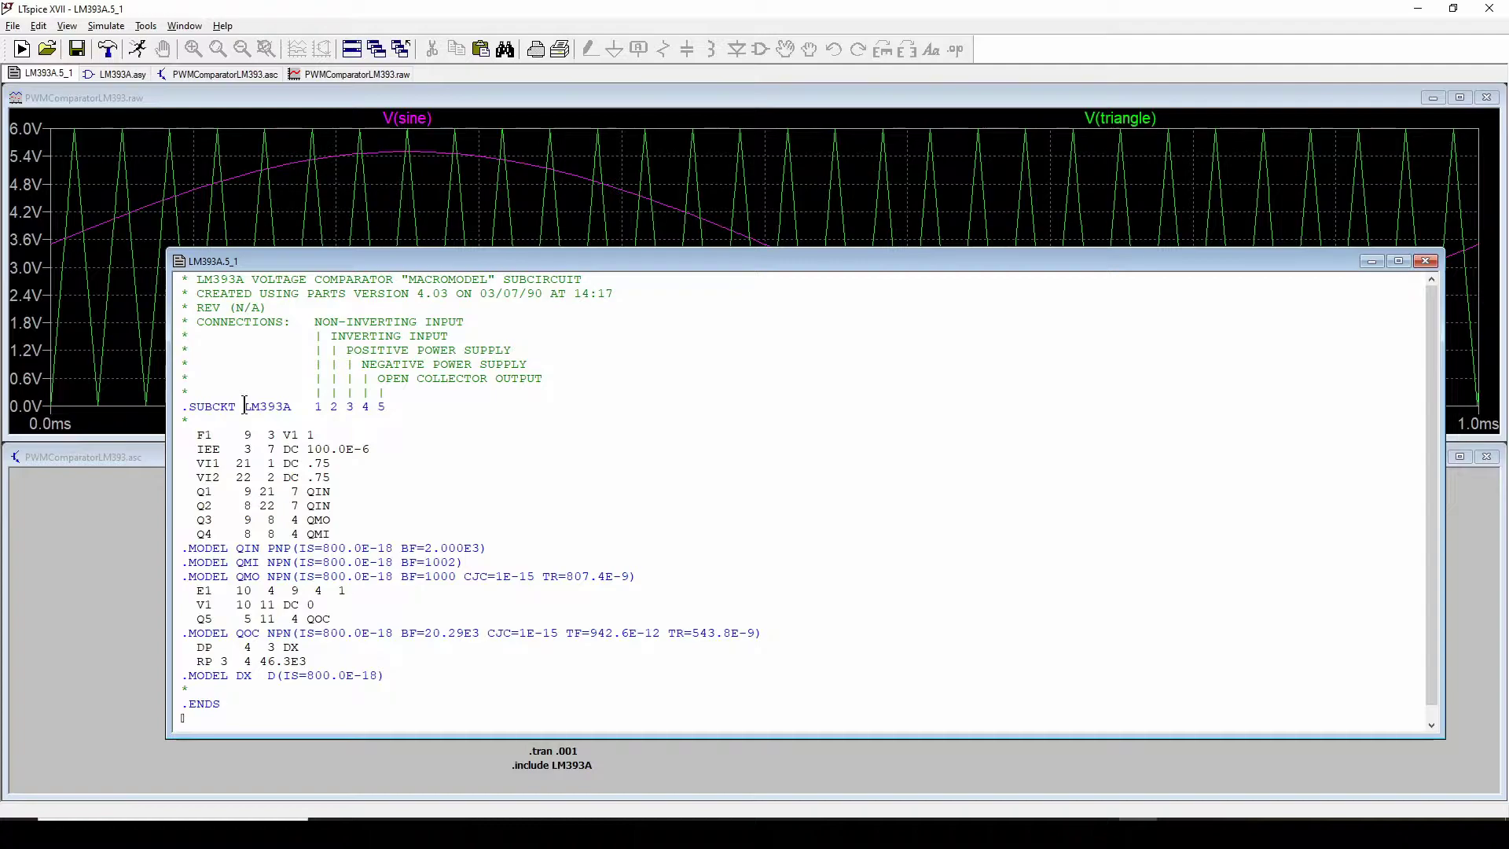
{"action": "left_click", "coordinate": [1426, 262]}
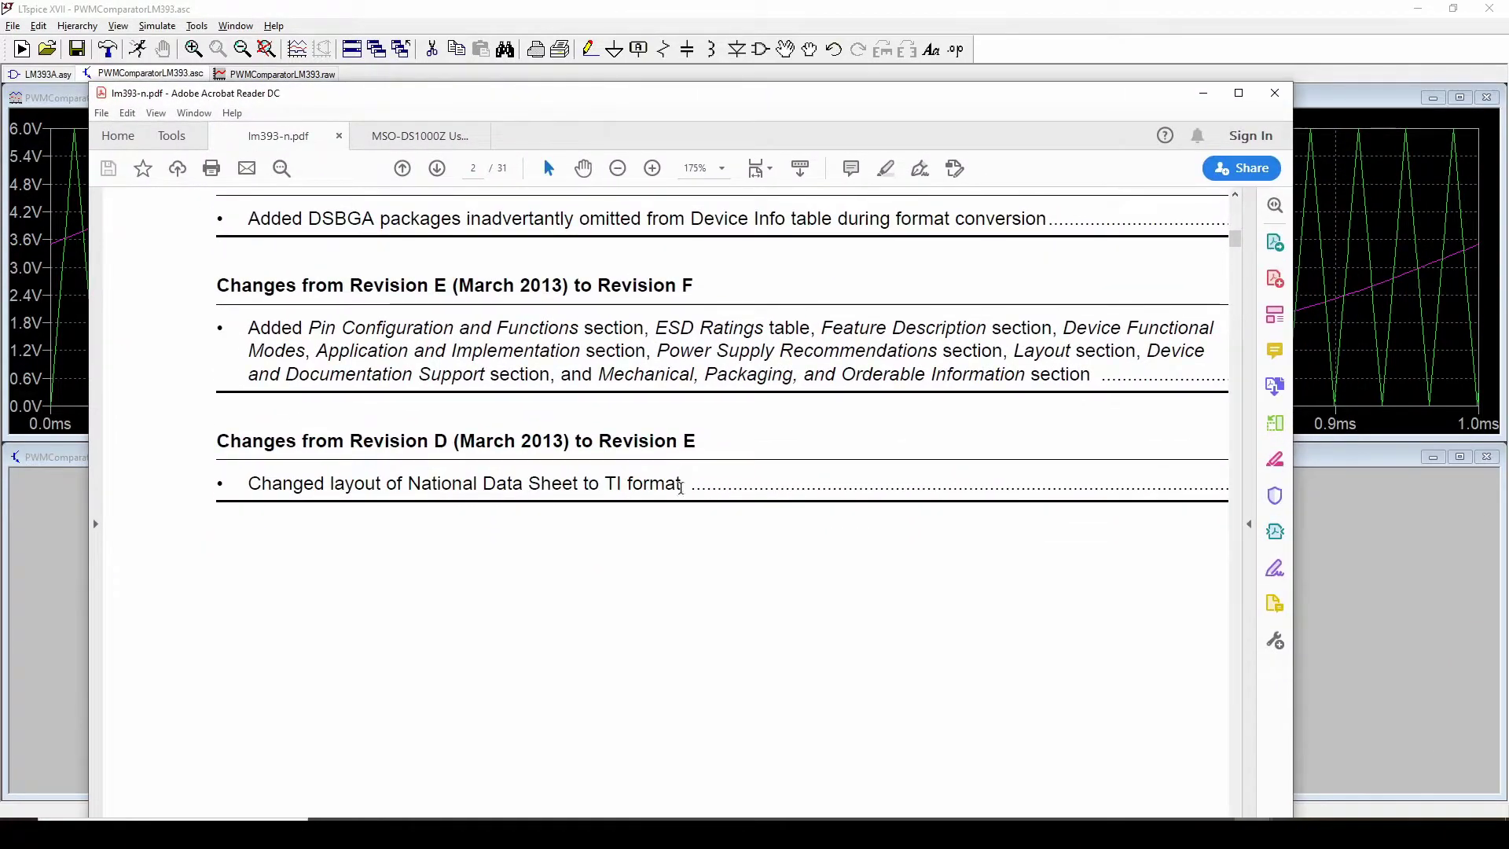
Page through the LM393 datasheet's pin configuration and ratings to the section 6.6 characteristics table.
{"action": "scroll", "coordinate": [702, 475], "scroll_direction": "up", "scroll_amount": 2}
{"action": "scroll", "coordinate": [702, 475], "scroll_direction": "down", "scroll_amount": 3}
{"action": "scroll", "coordinate": [702, 477], "scroll_direction": "down", "scroll_amount": 3}
{"action": "left_click", "coordinate": [1237, 786]}
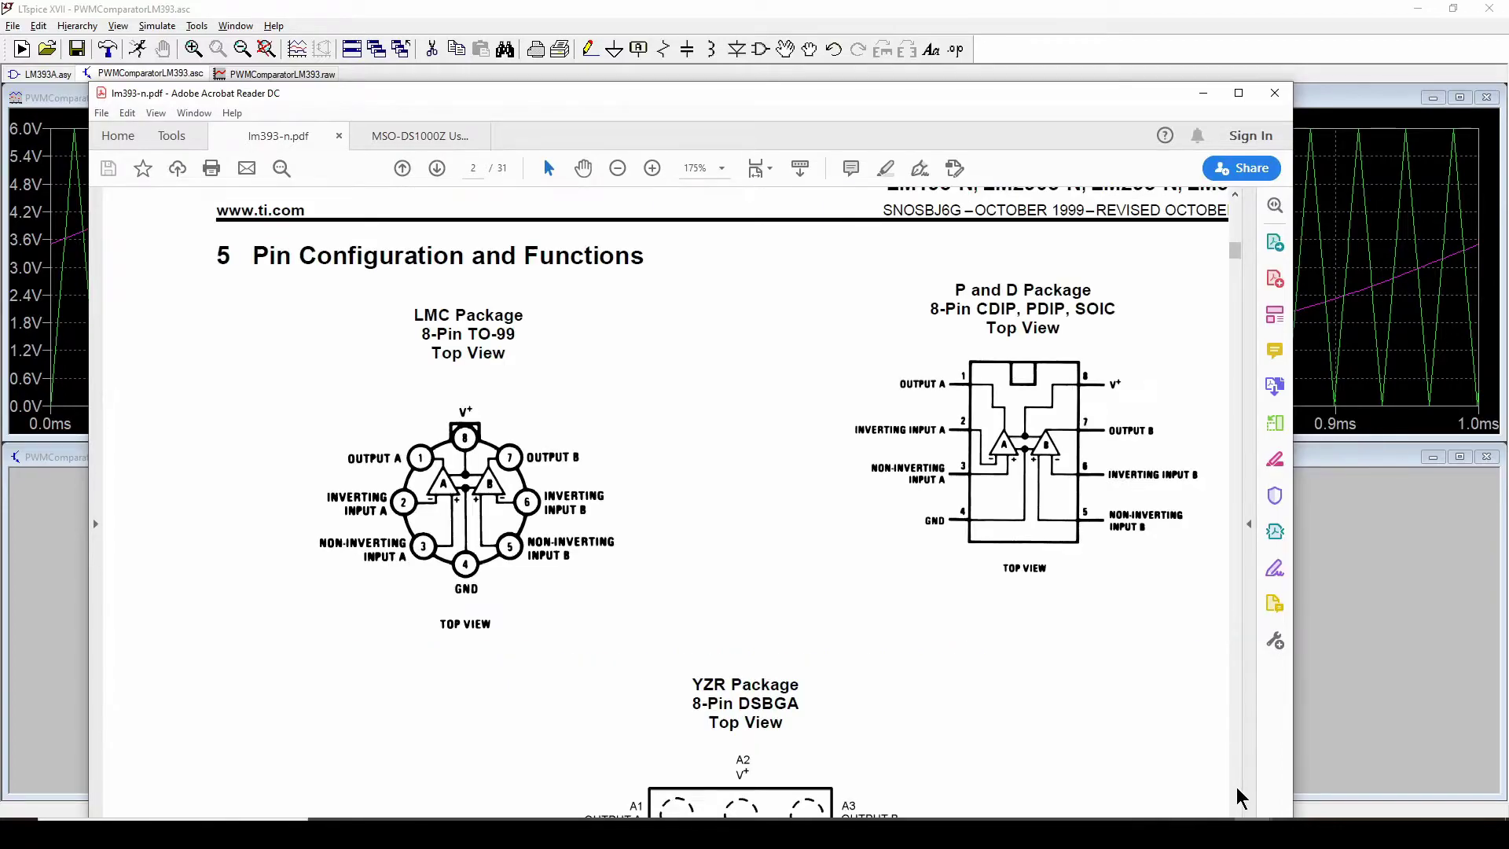
{"action": "left_click", "coordinate": [1236, 785]}
{"action": "left_click", "coordinate": [1237, 786]}
{"action": "left_click", "coordinate": [1237, 786]}
{"action": "left_click", "coordinate": [1237, 786]}
{"action": "left_click", "coordinate": [1236, 785]}
{"action": "left_click", "coordinate": [1237, 785]}
Continue through the characteristics table and typical characteristics figures to the Detailed Description section.
{"action": "left_click", "coordinate": [1235, 785]}
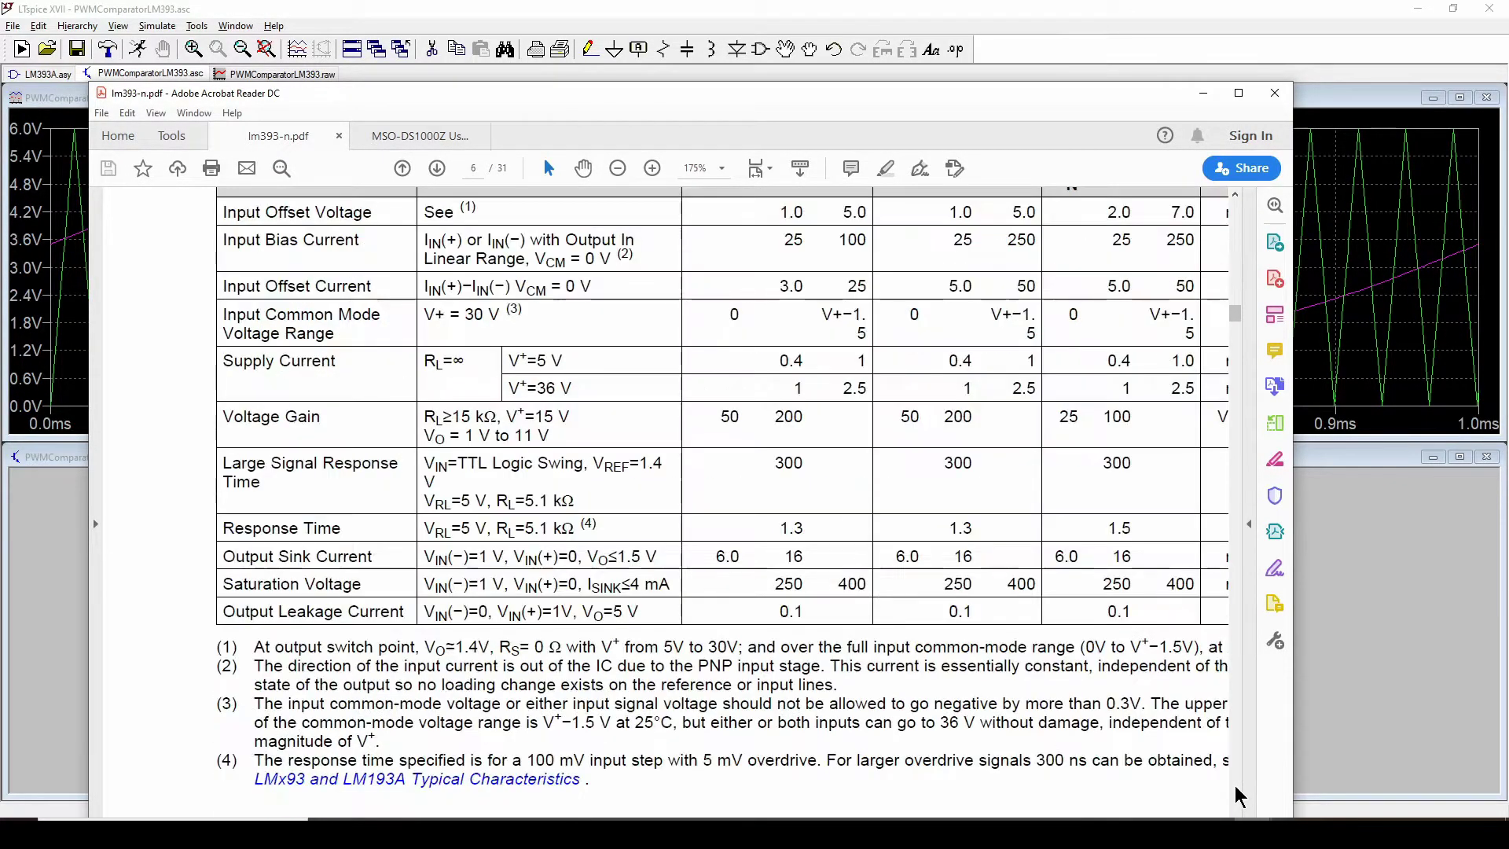
{"action": "left_click", "coordinate": [1236, 786]}
{"action": "left_click", "coordinate": [1235, 785]}
{"action": "left_click", "coordinate": [1235, 786]}
{"action": "left_click", "coordinate": [1235, 785]}
{"action": "left_click", "coordinate": [1235, 786]}
{"action": "left_click", "coordinate": [1235, 786]}
{"action": "left_click", "coordinate": [1235, 786]}
{"action": "left_click", "coordinate": [1236, 785]}
{"action": "left_click", "coordinate": [1237, 786]}
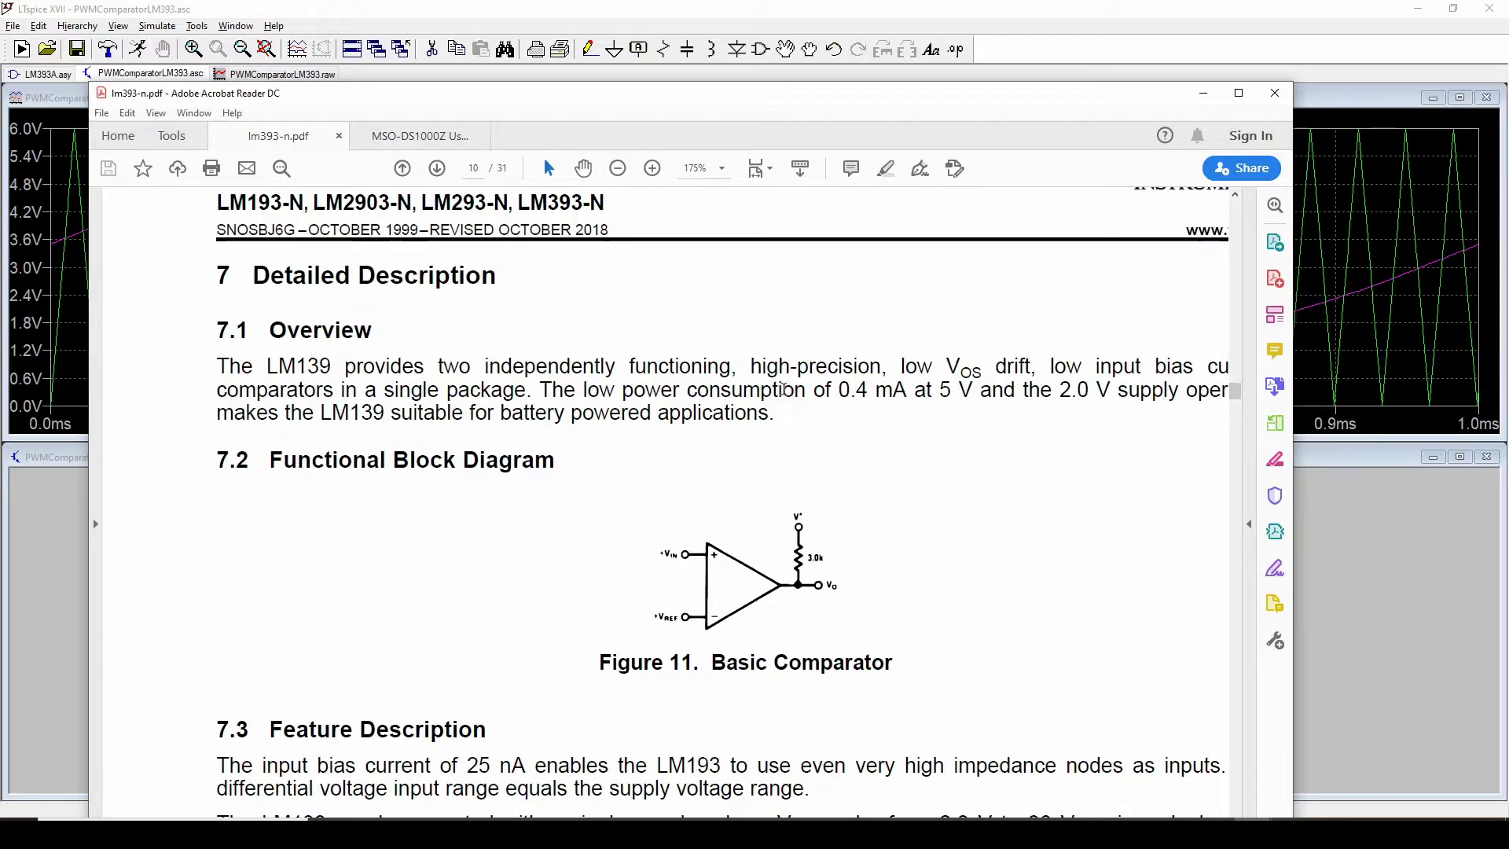
Zoom the datasheet to 200%, then minimize Acrobat Reader to reveal LTspice.
{"action": "left_click", "coordinate": [652, 169]}
{"action": "scroll", "coordinate": [972, 515], "scroll_direction": "down", "scroll_amount": 3}
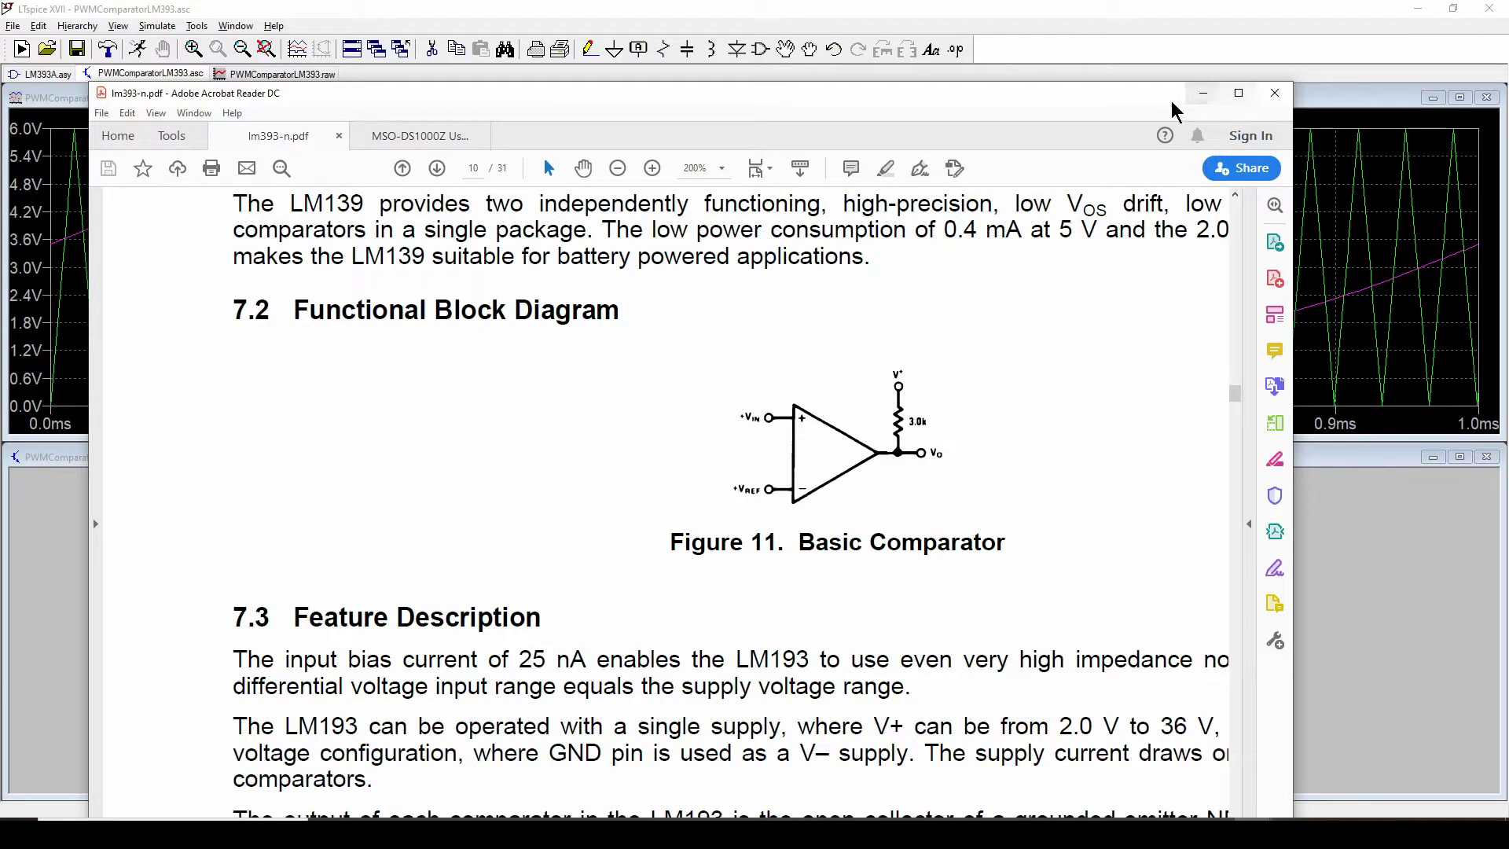
{"action": "left_click", "coordinate": [1202, 94]}
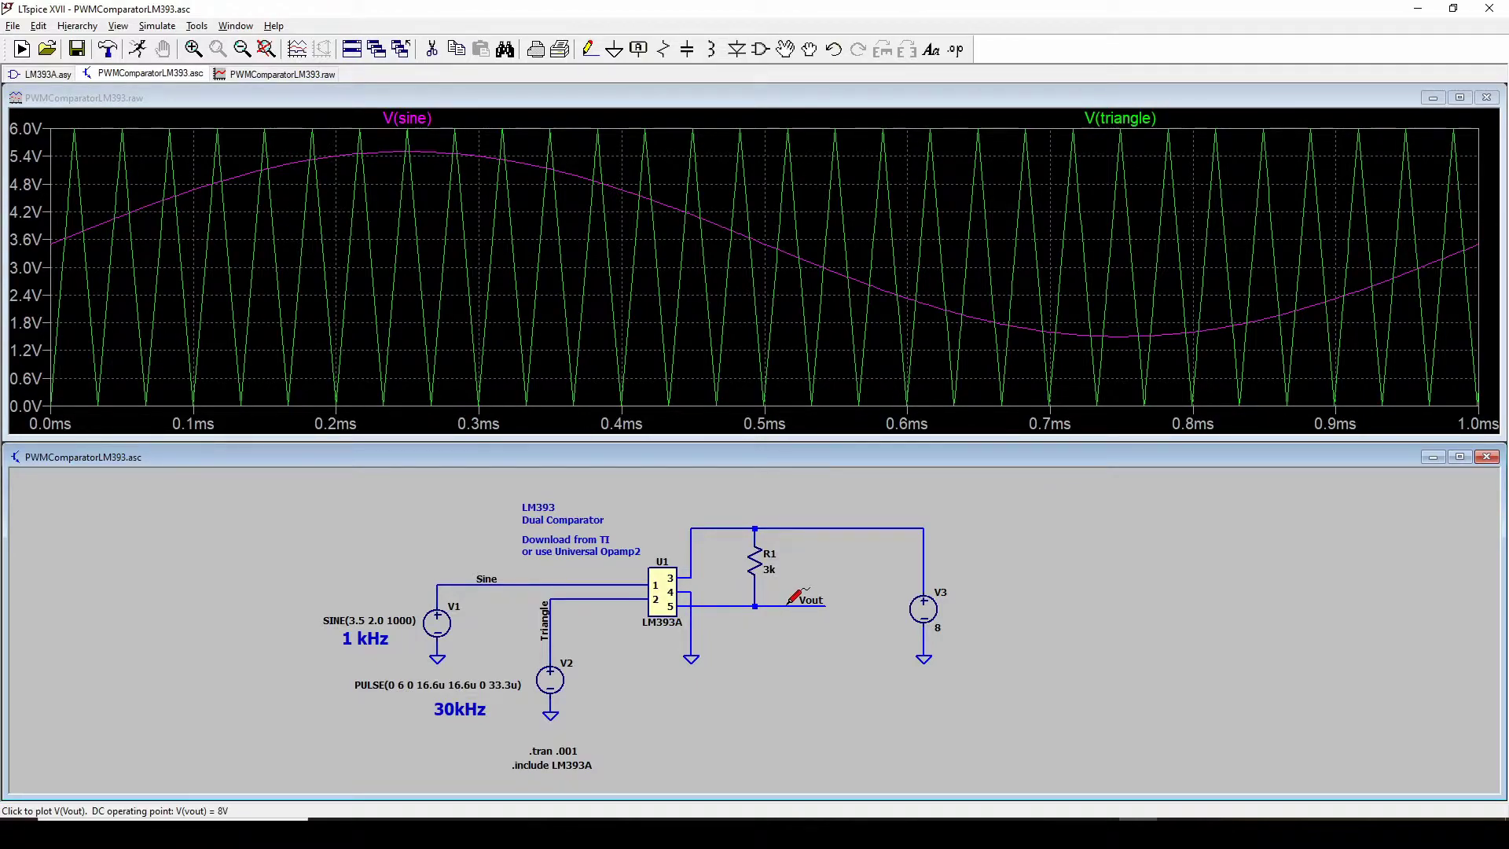
Probe the Vout net to plot V(vout), the 8 V PWM square wave.
{"action": "left_click", "coordinate": [795, 595]}
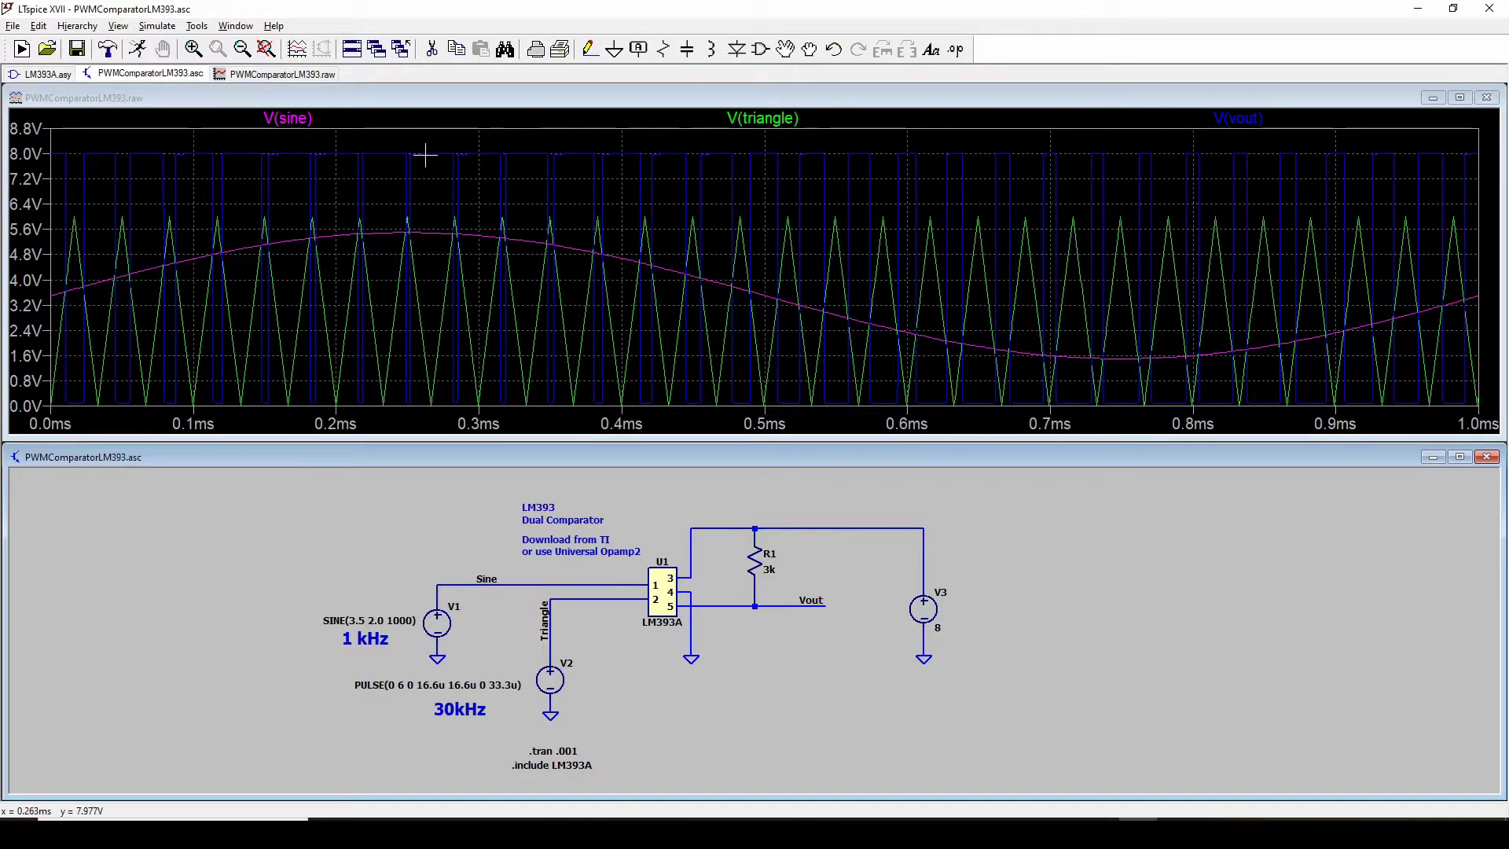
Set V(vout)'s trace colour to cyan, then delete the V(triangle) trace from the plot.
{"action": "right_click", "coordinate": [1251, 119]}
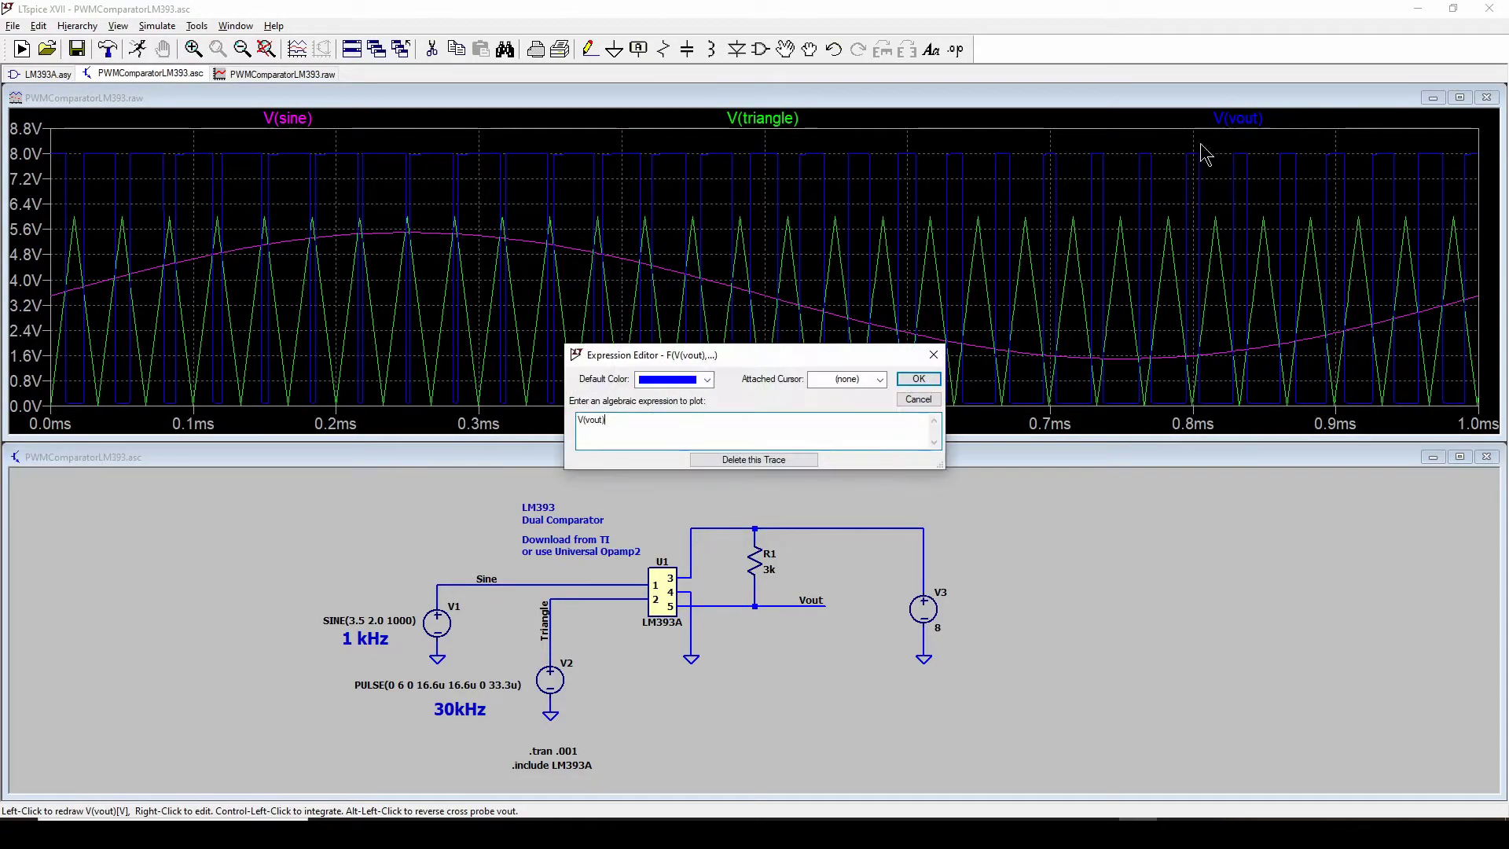
{"action": "left_click", "coordinate": [707, 379]}
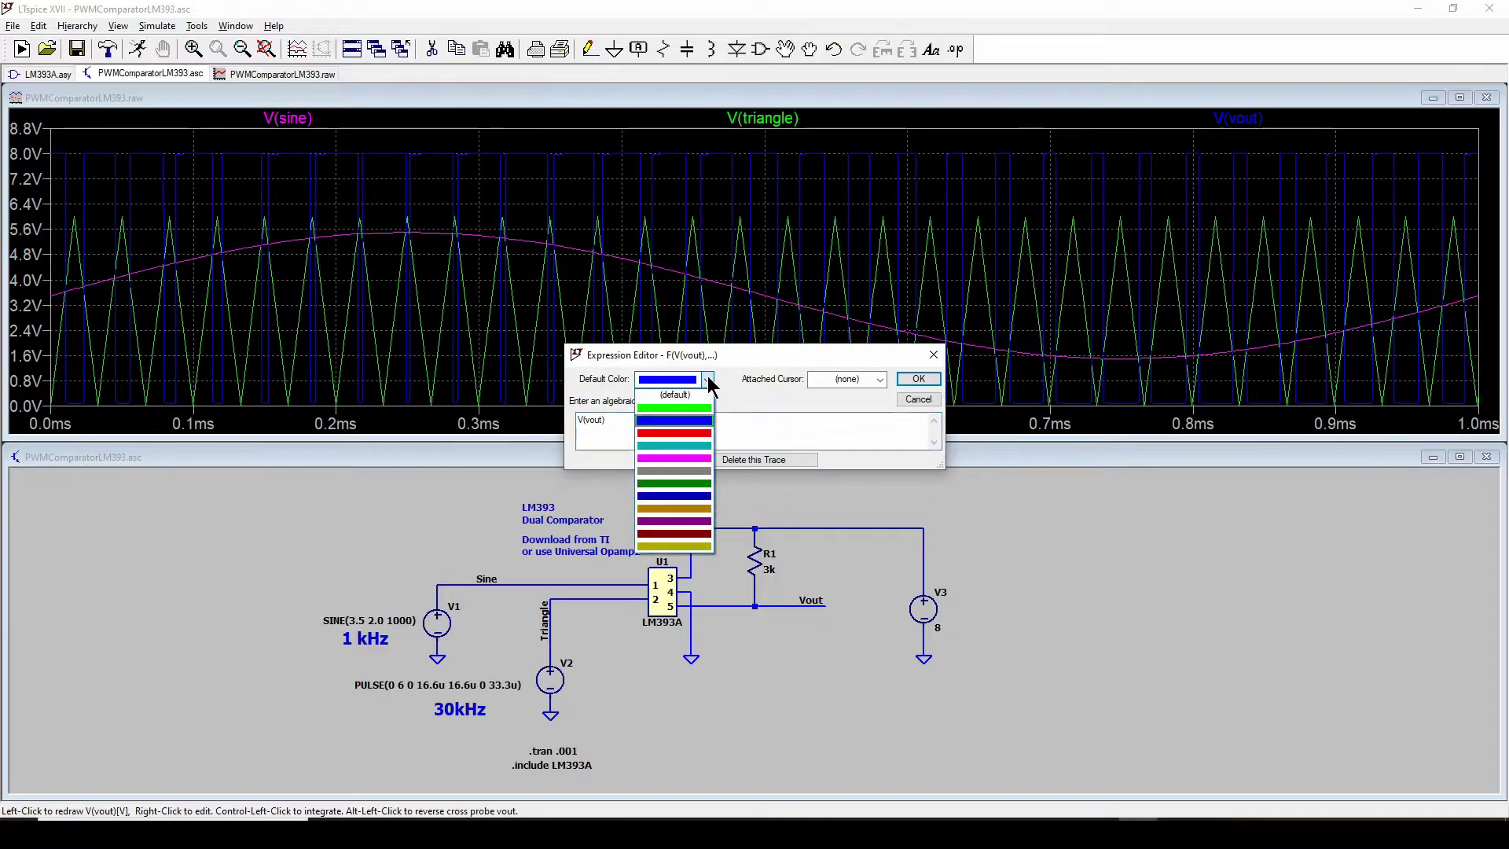
{"action": "left_click", "coordinate": [686, 444]}
{"action": "left_click", "coordinate": [912, 379]}
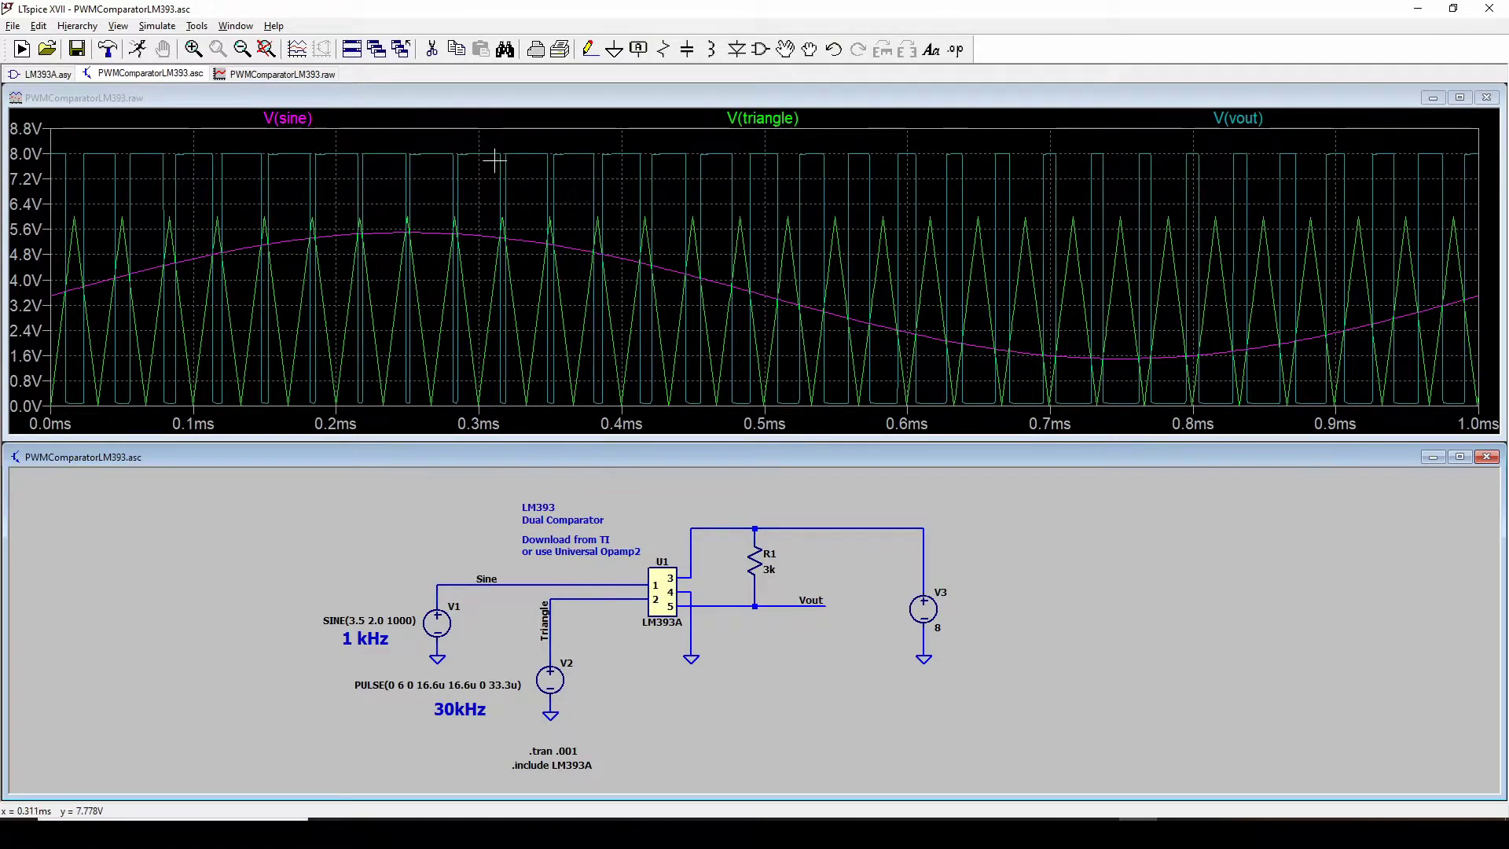
{"action": "right_click", "coordinate": [774, 118]}
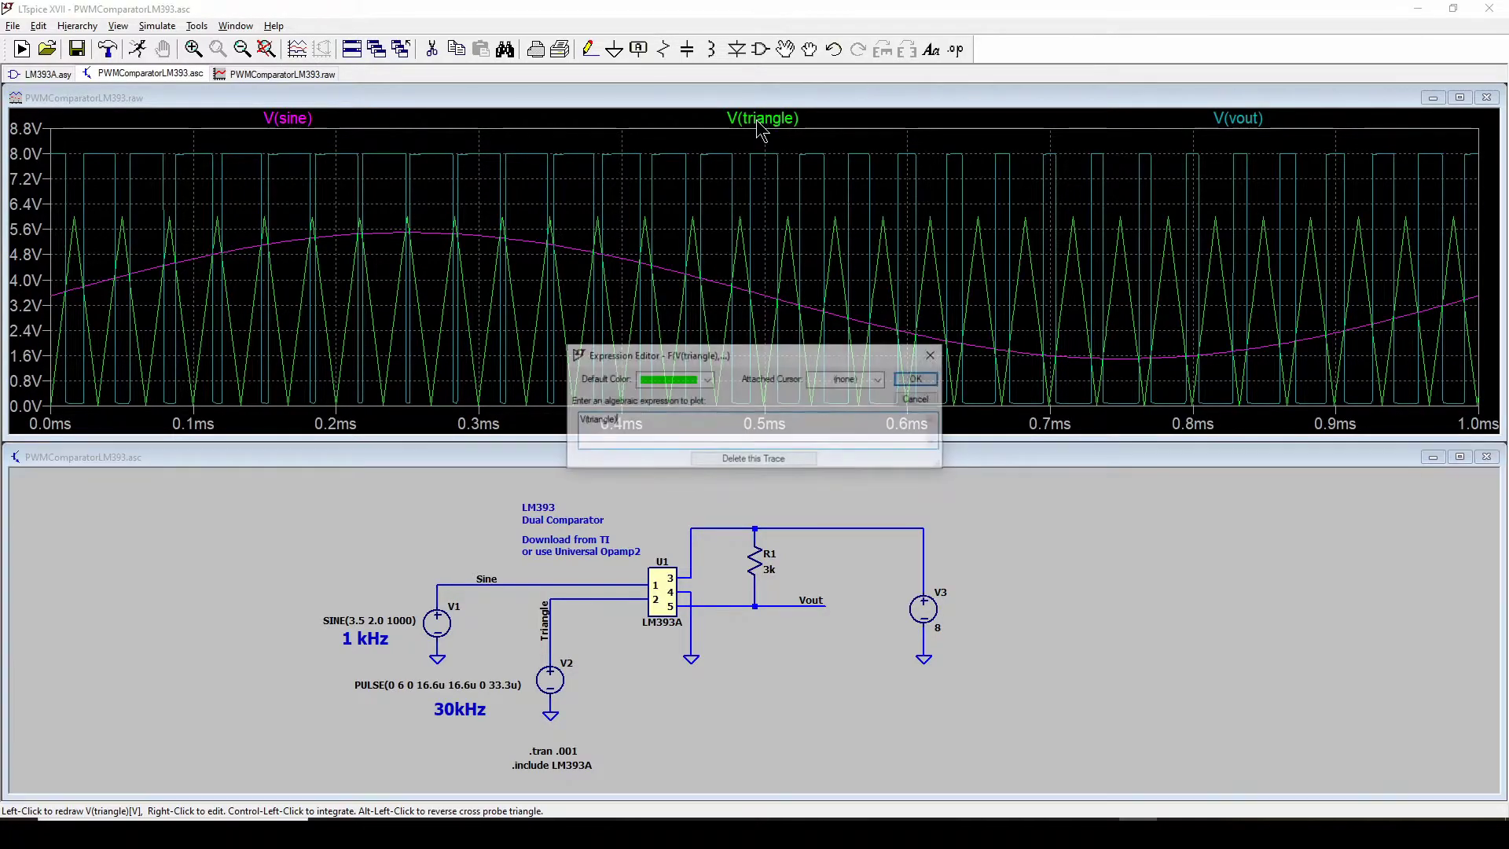
{"action": "left_click", "coordinate": [754, 459]}
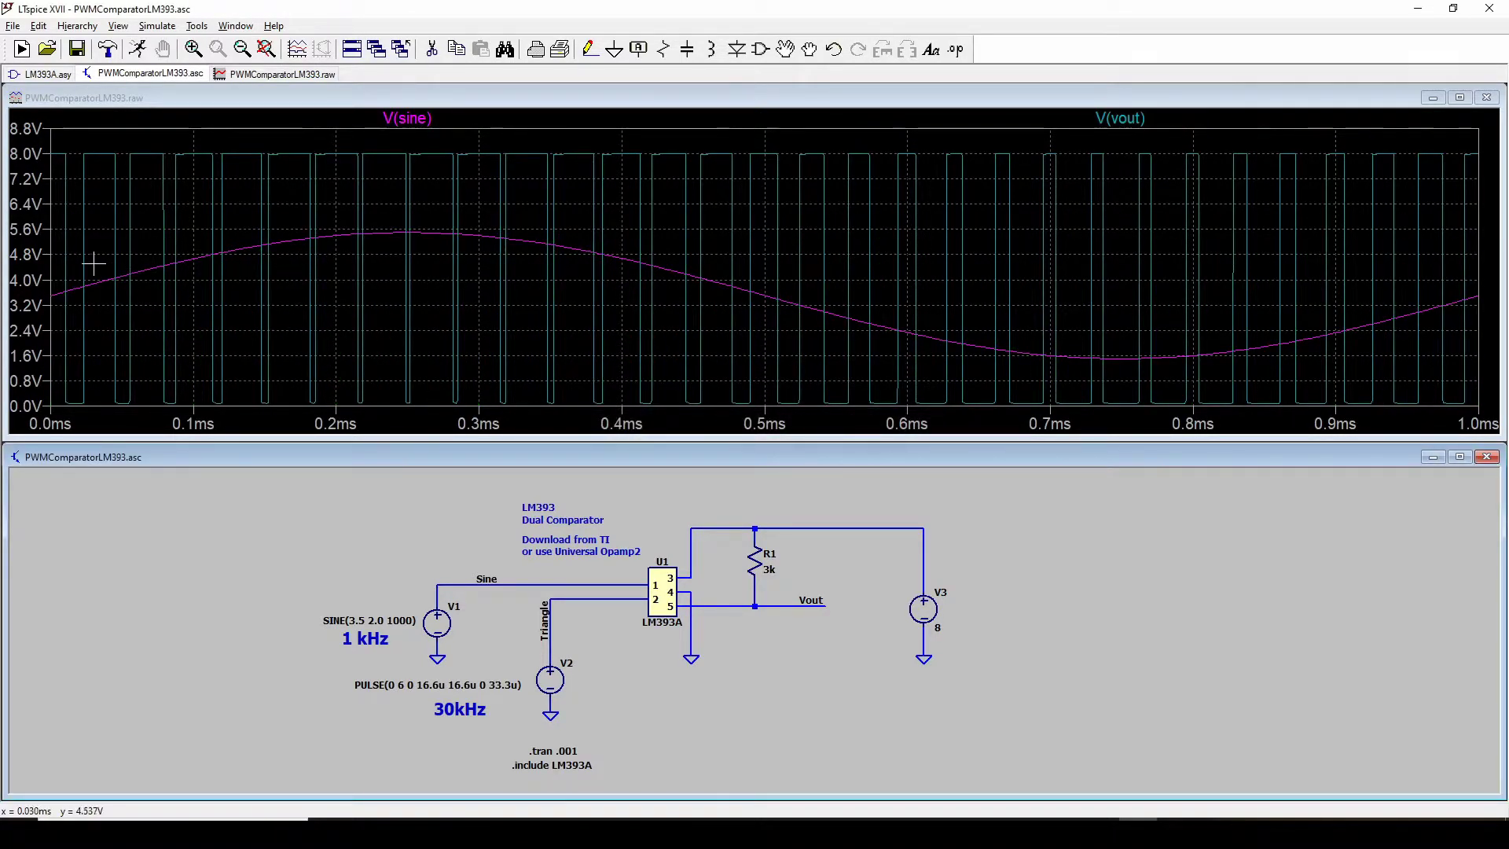